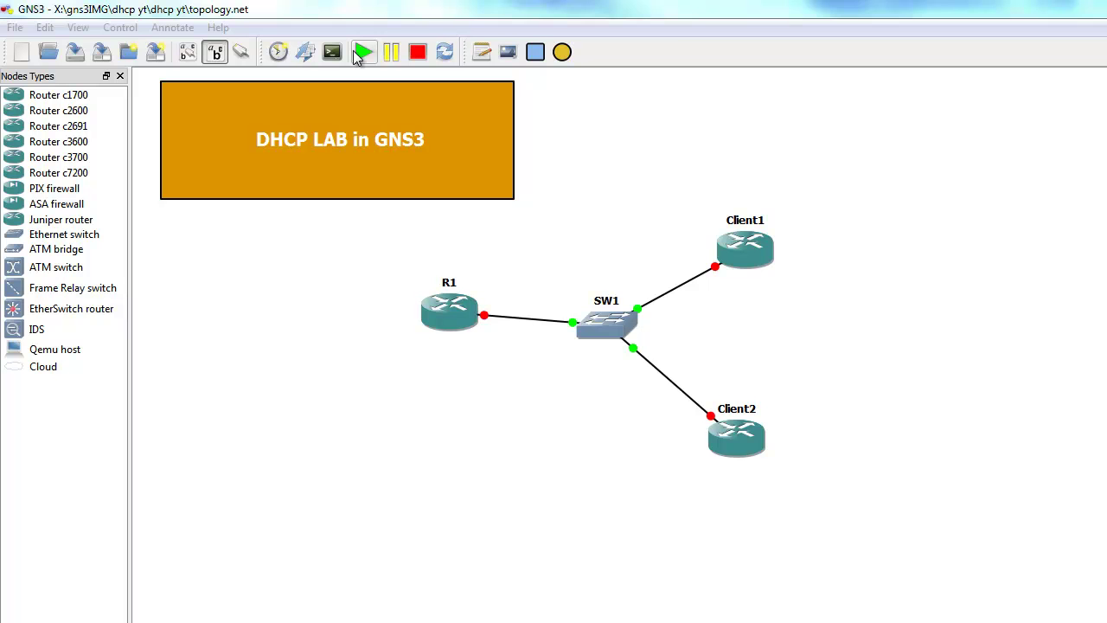
Step: Start all lab devices and move Client1 and Client2 into new positions
left_click(361, 52)
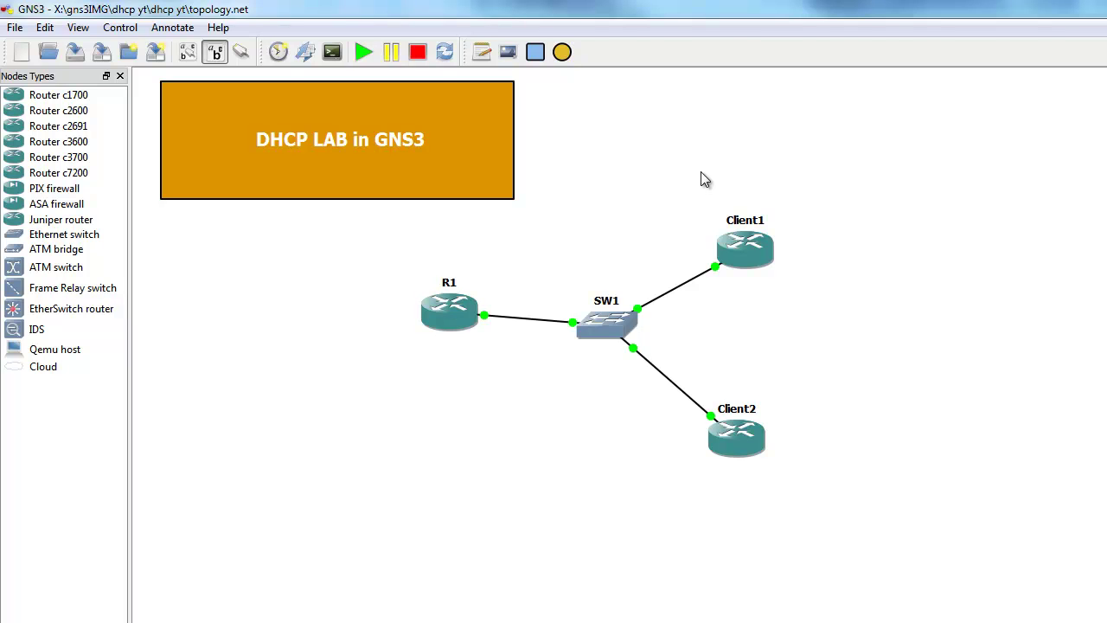
left_click_drag(752, 246, 790, 238)
left_click_drag(753, 444, 785, 459)
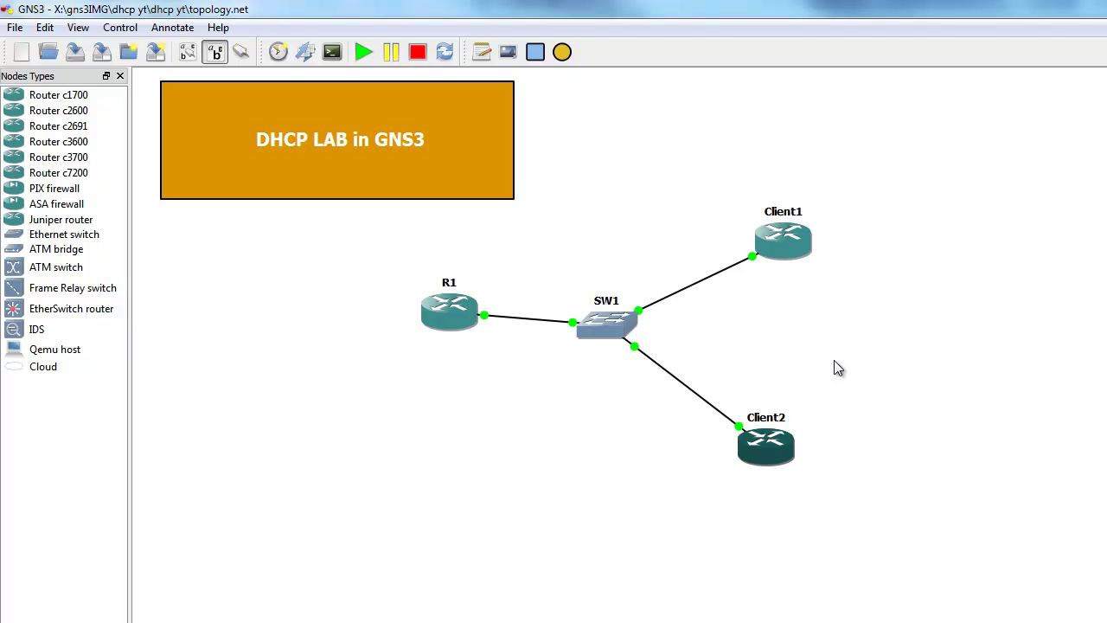
Step: Fine-tune the positions of Client2, Client1 and R1 on the canvas
left_click_drag(775, 440, 755, 421)
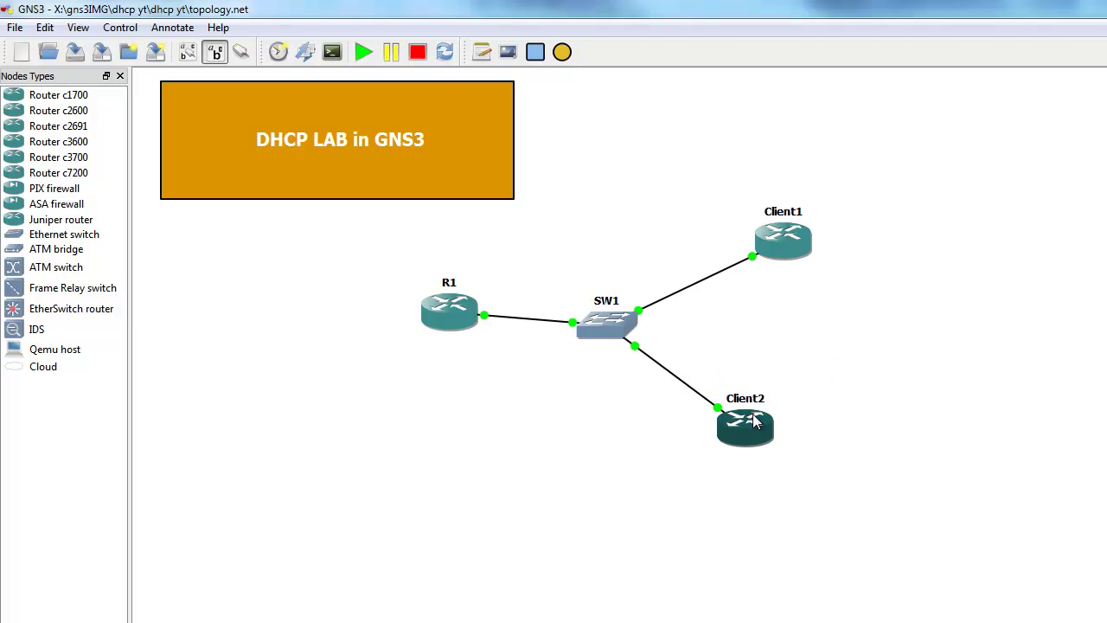
left_click_drag(795, 260, 813, 263)
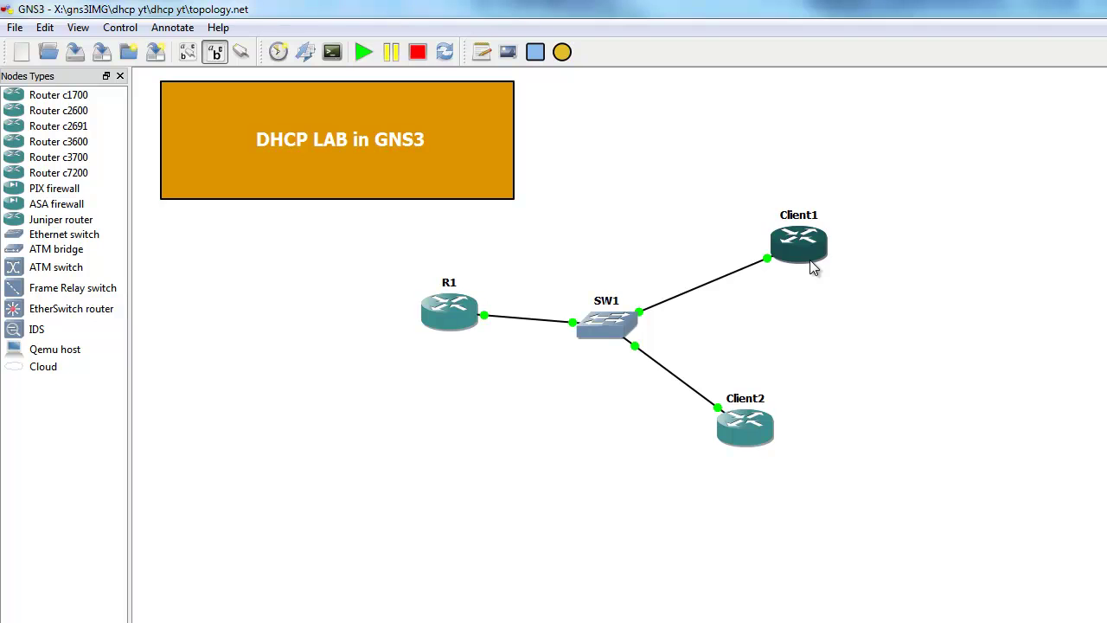
left_click_drag(765, 424, 777, 429)
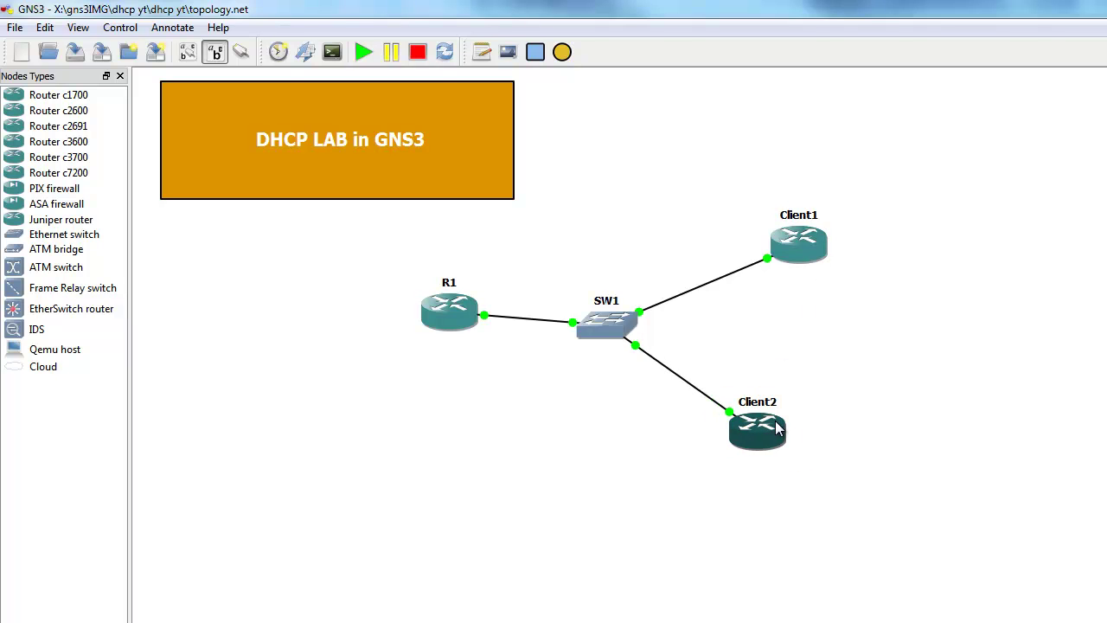
left_click_drag(434, 330, 418, 329)
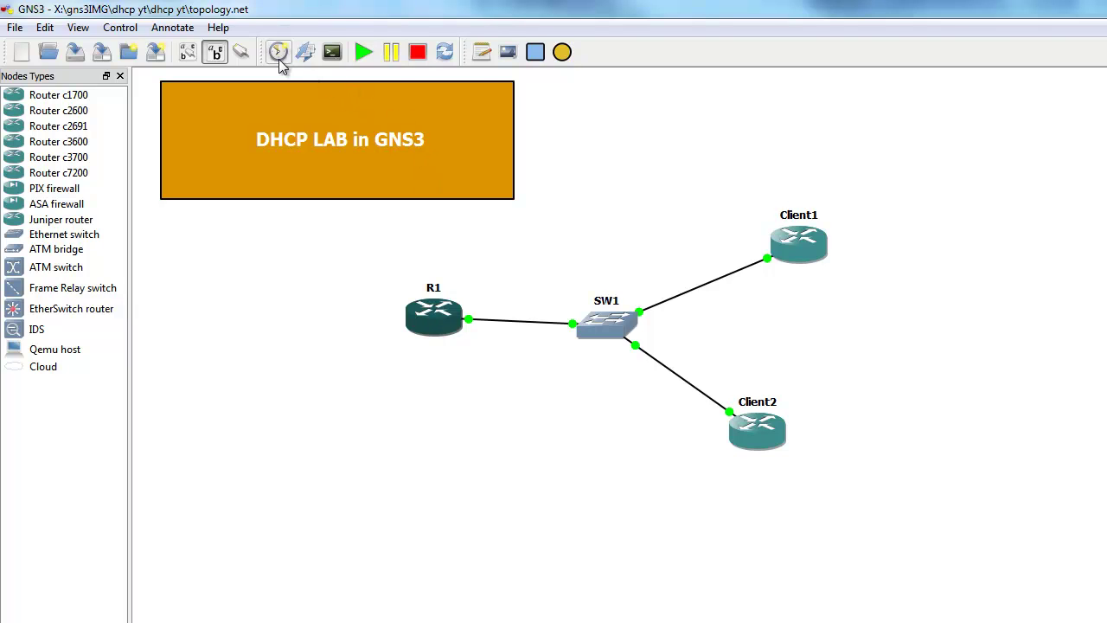
Step: Add a 'DHCP Server' note below R1 and shift Client2 slightly right
left_click(381, 346)
type("DHCP")
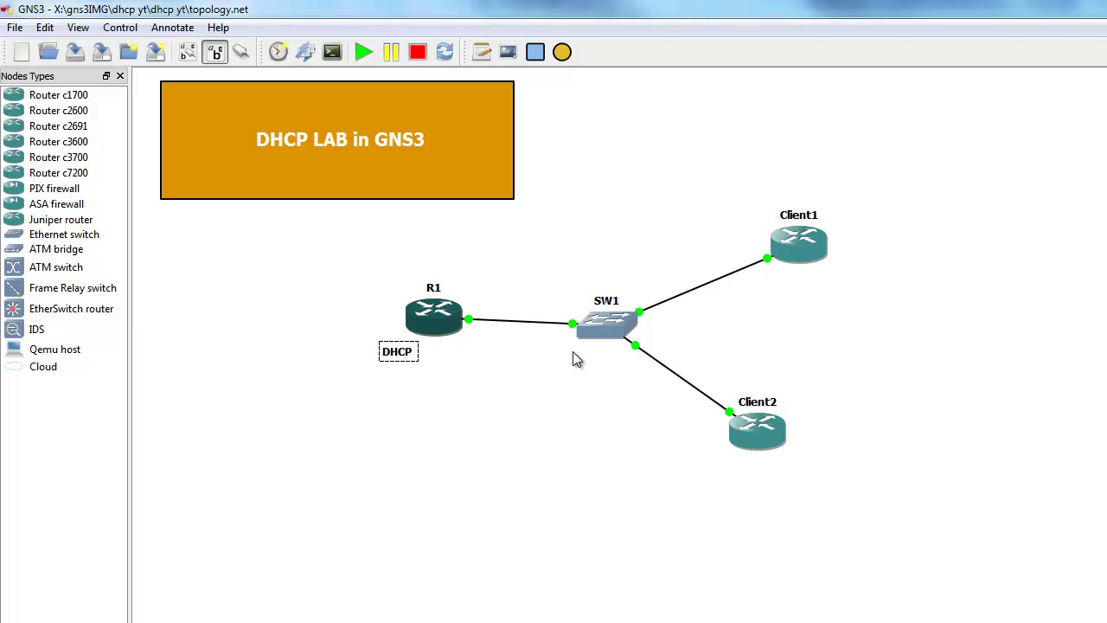
type(" Server")
left_click(543, 348)
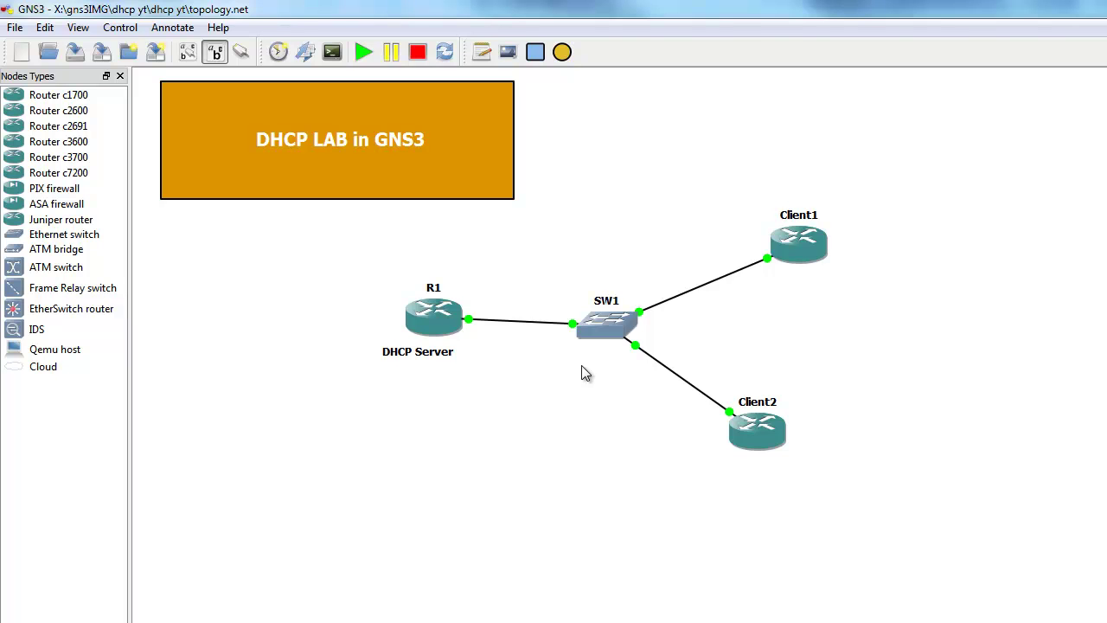
left_click_drag(764, 423, 782, 428)
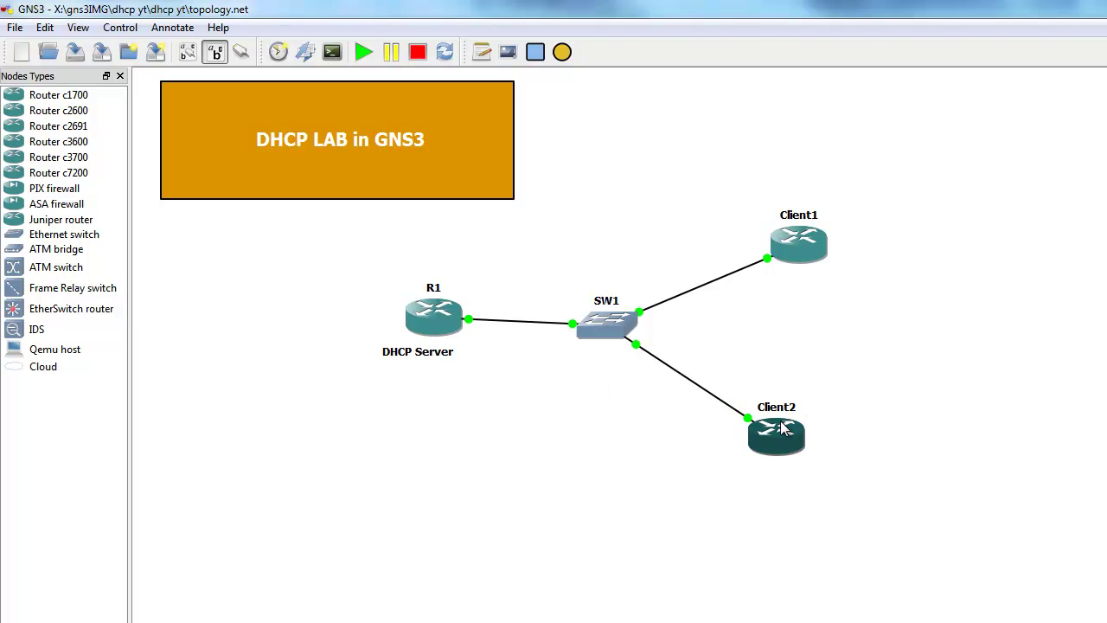
Step: Open Client1's console and reach the Client1# privileged prompt with en
right_click(817, 242)
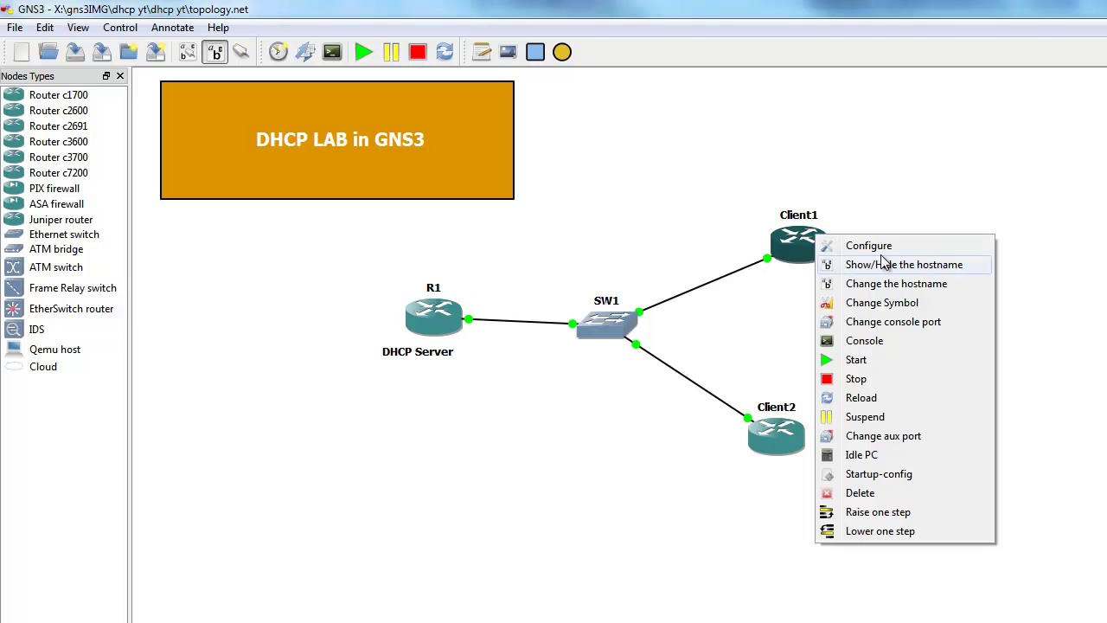
left_click(901, 346)
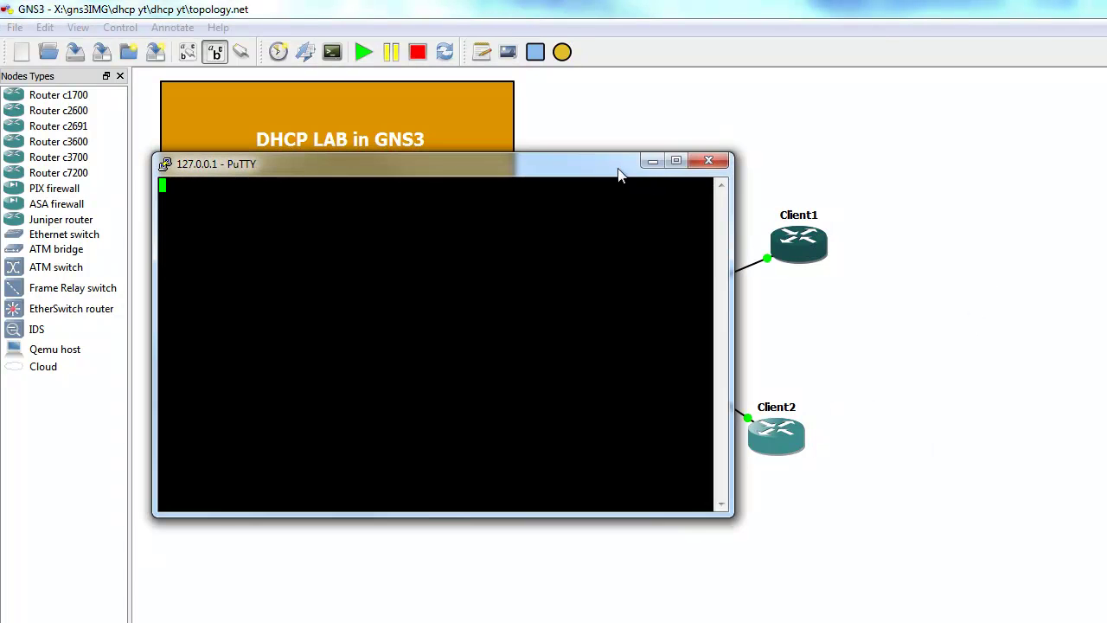
left_click_drag(618, 173, 470, 276)
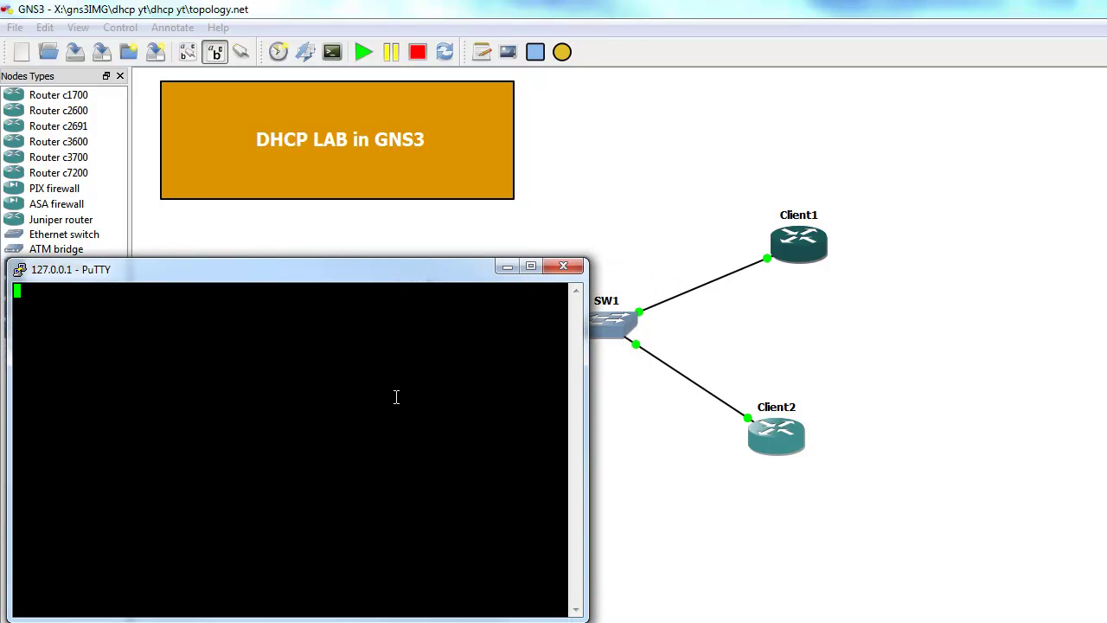
key("Return")
key("Return")
key("Return")
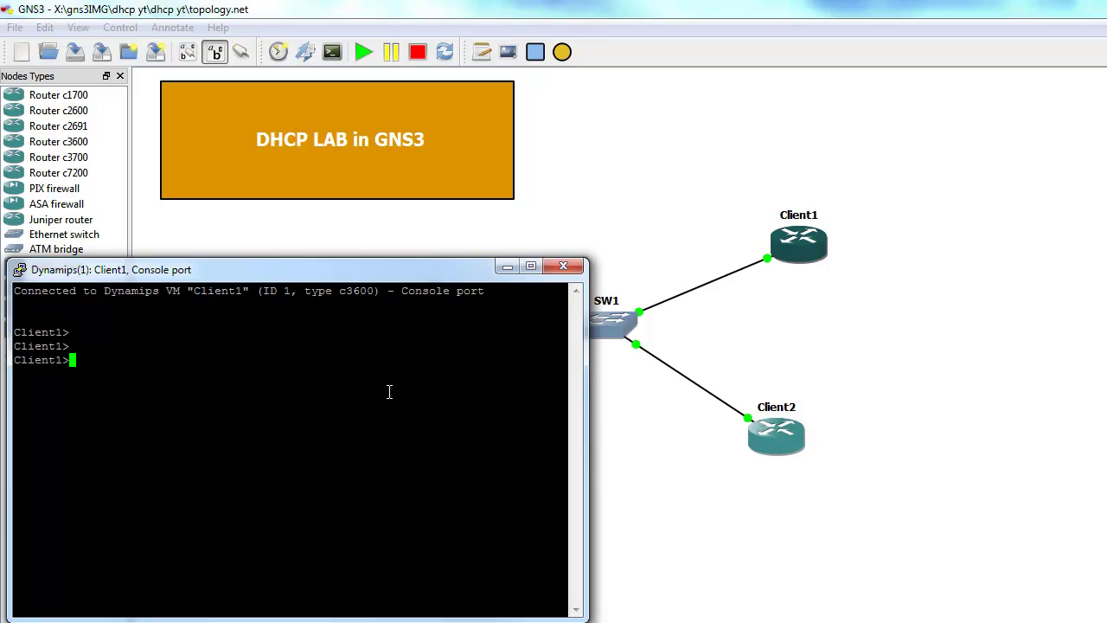
type("en")
key("Return")
Step: Turn on interface labels so f0/0 and f0/1 show on the topology links
left_click(360, 242)
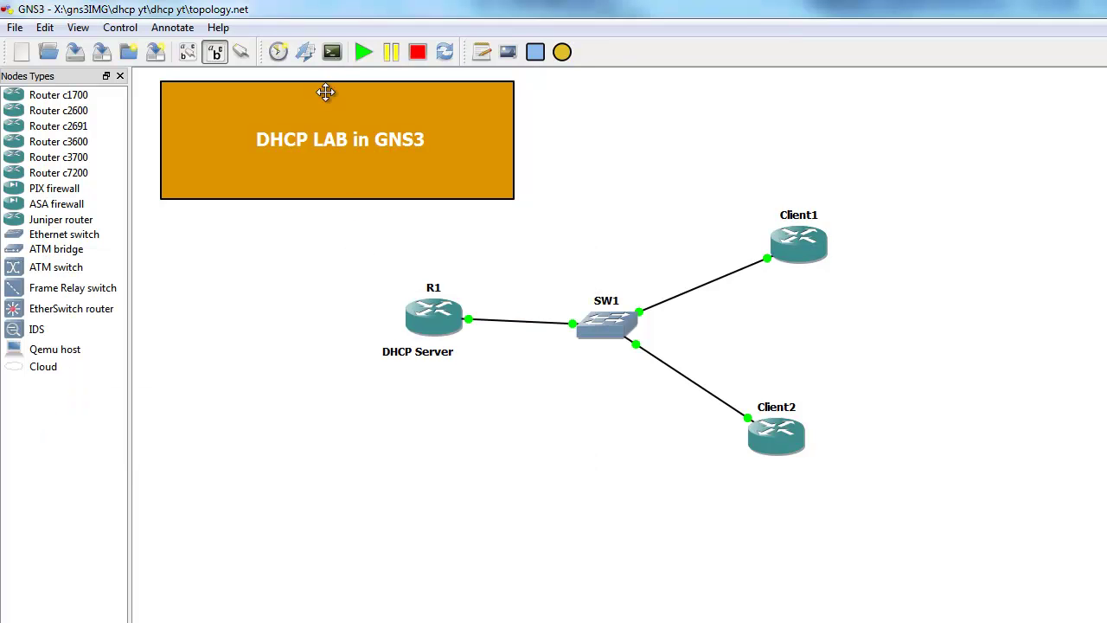
left_click(277, 53)
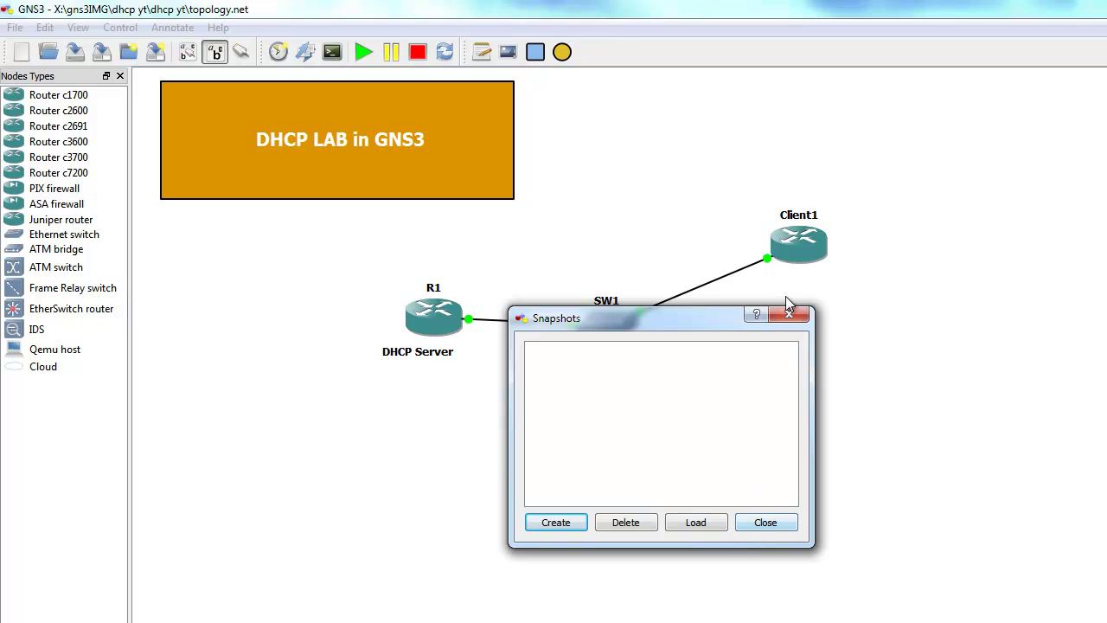
left_click(791, 313)
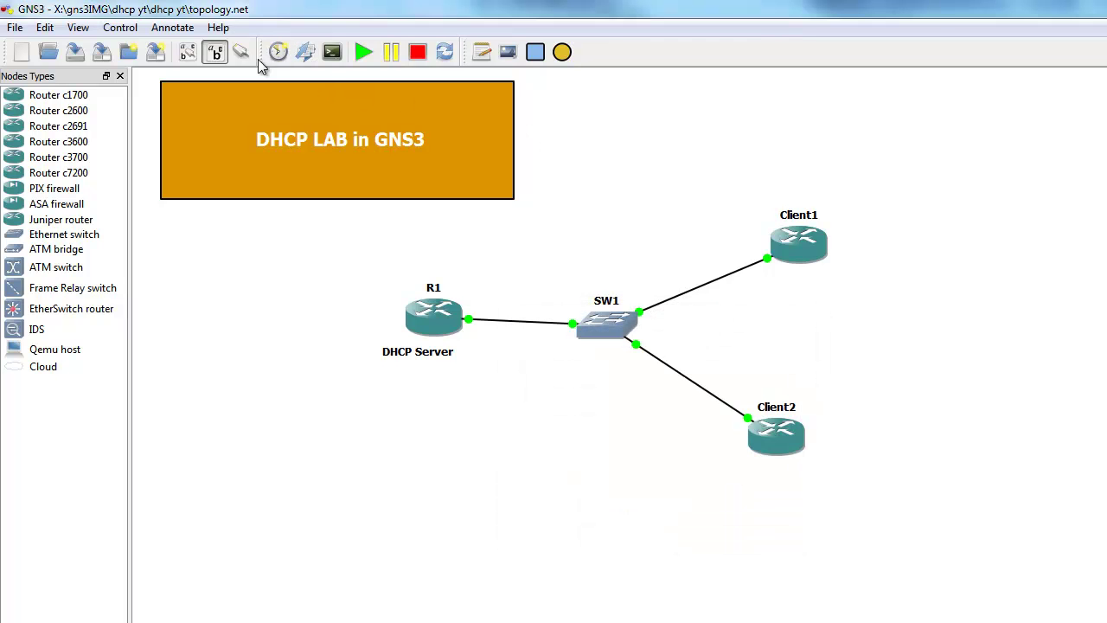
left_click(188, 52)
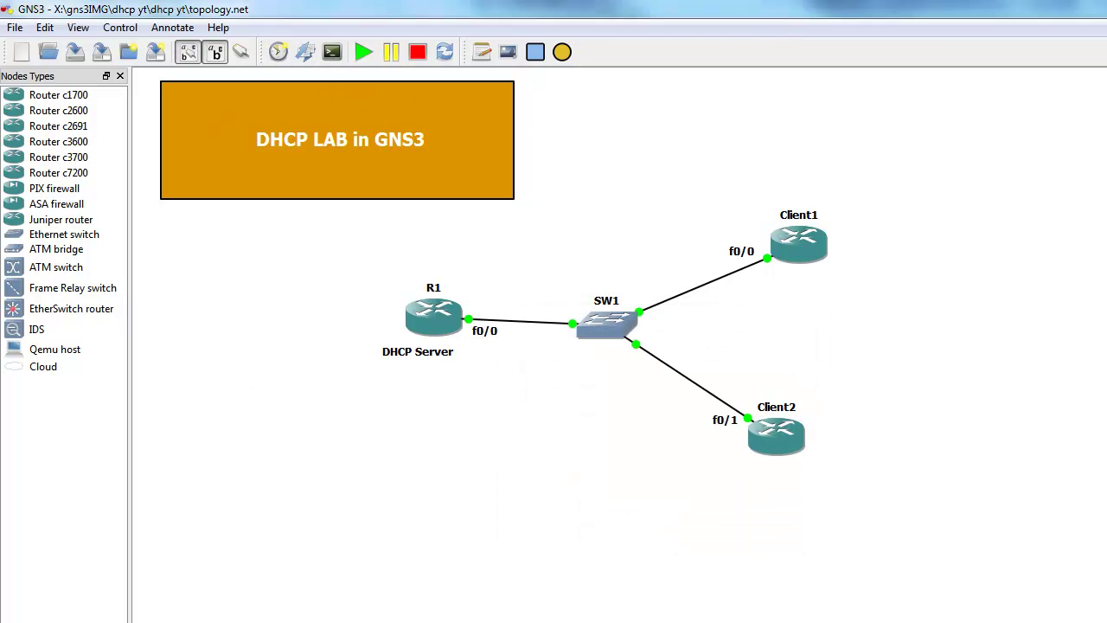
Step: On Client1, enter global configuration and disable IP routing
key("alt+Tab")
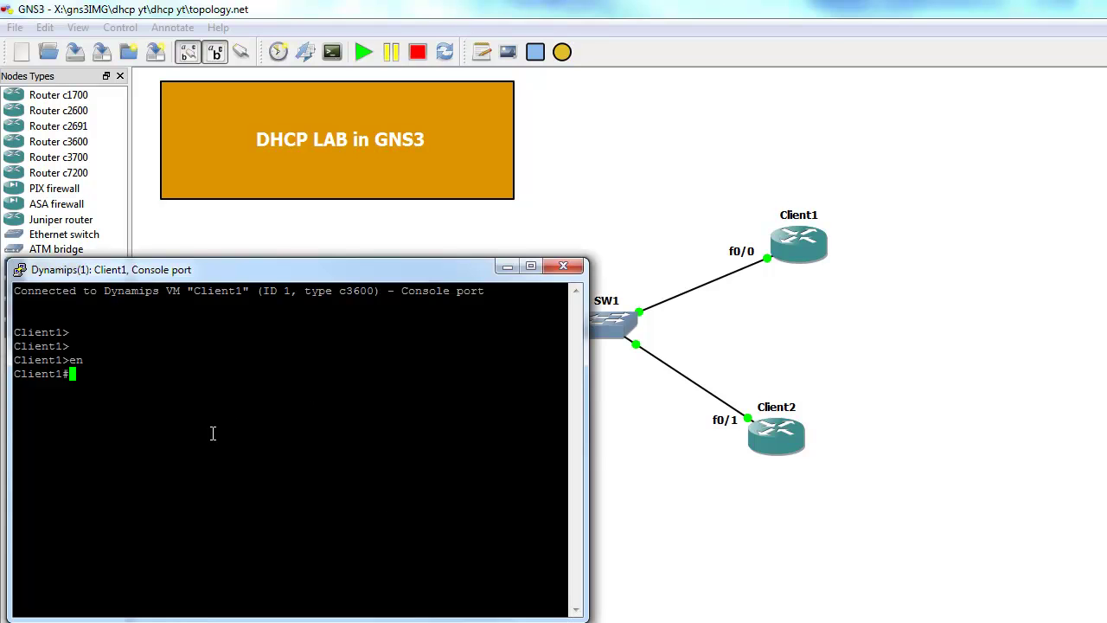
type("conf t")
key("Return")
type("no ip routi")
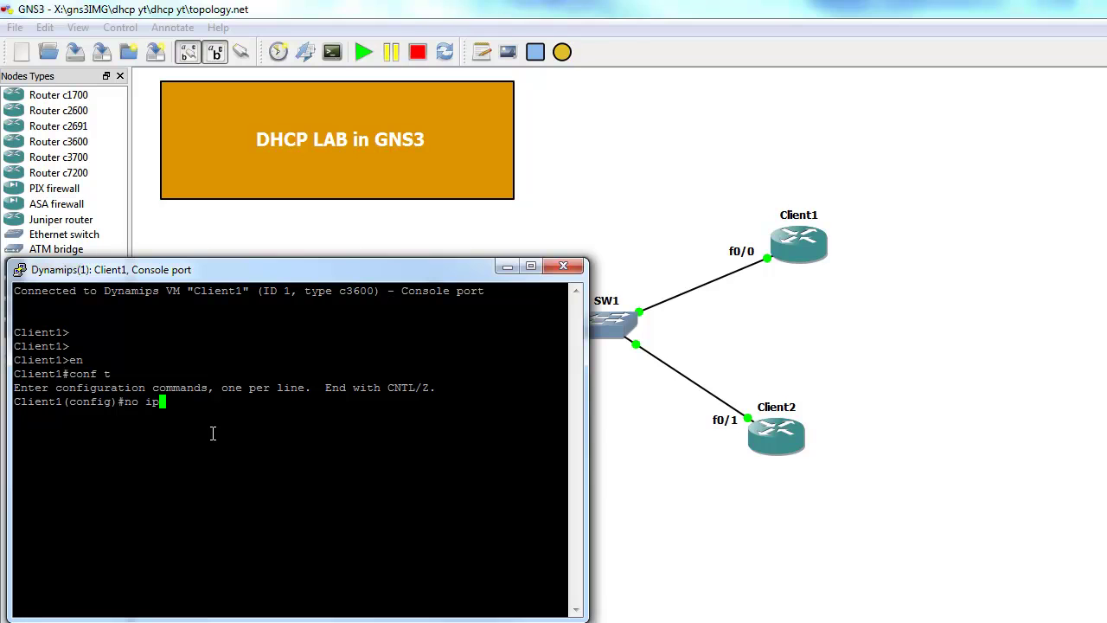
key("Tab")
key("Return")
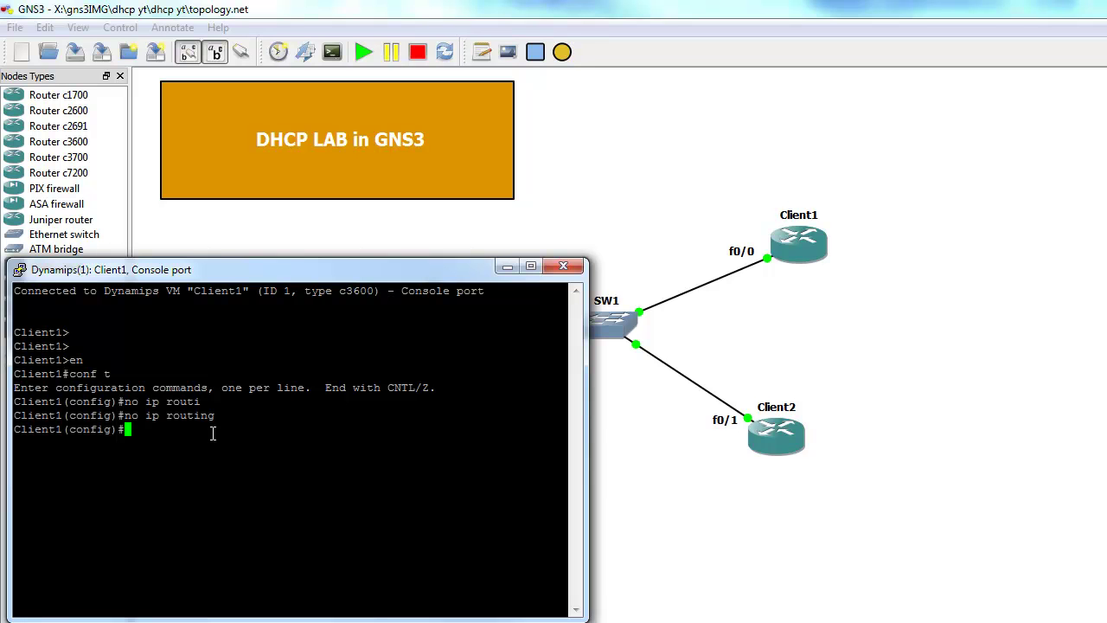
Step: Set Client1's f0/0 to 'ip address dhcp' and bring it up with no shutdown
type("int f0/0")
key("Return")
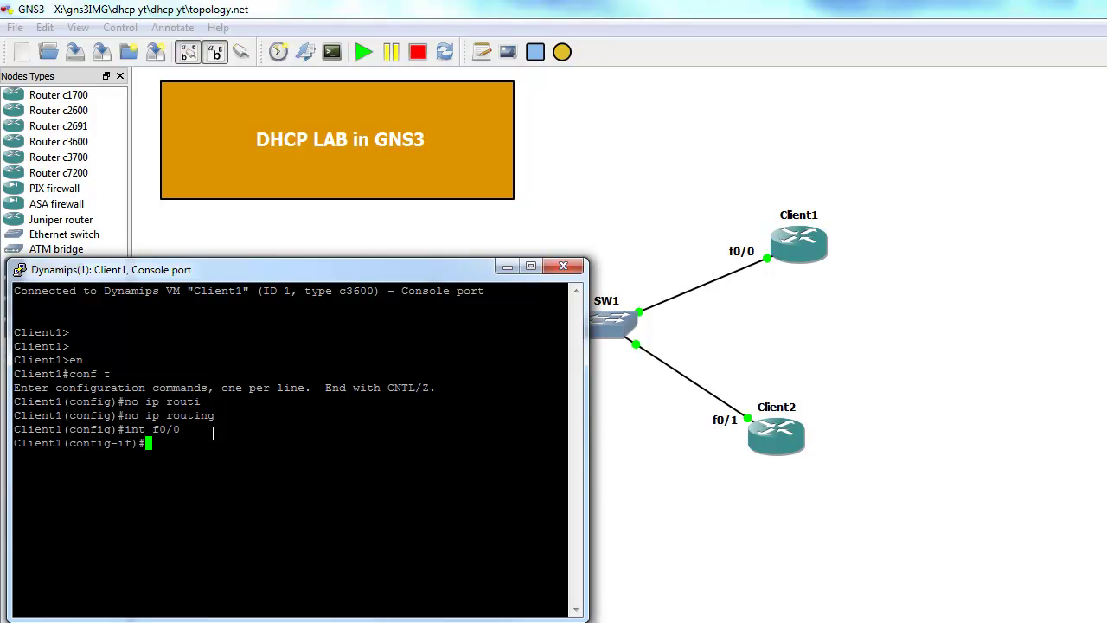
type("ip add")
key("Tab")
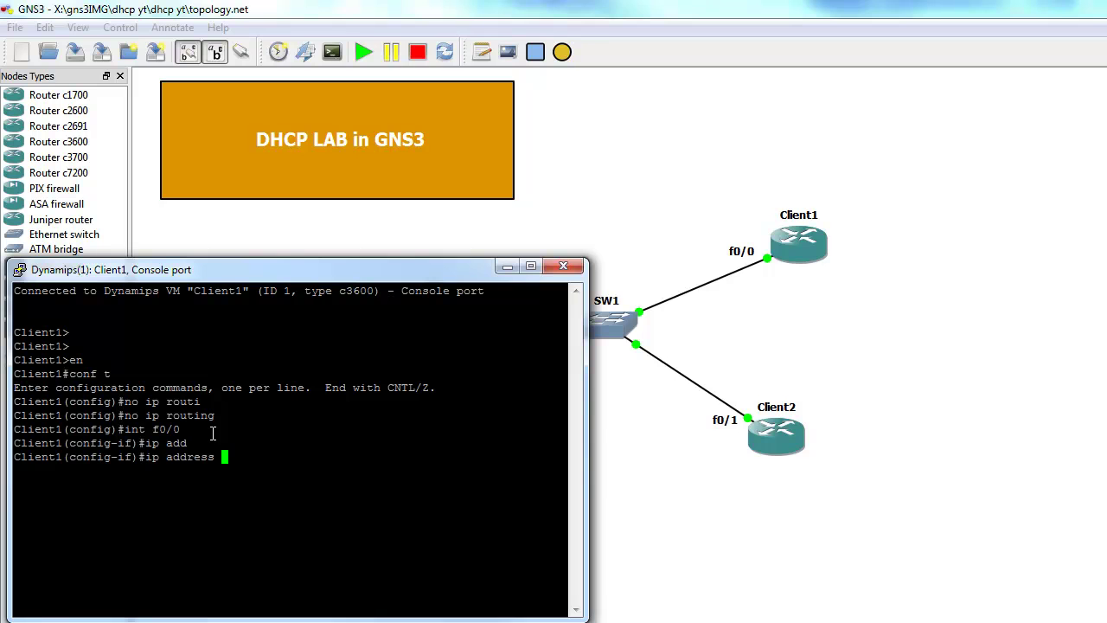
type("dh")
key("Tab")
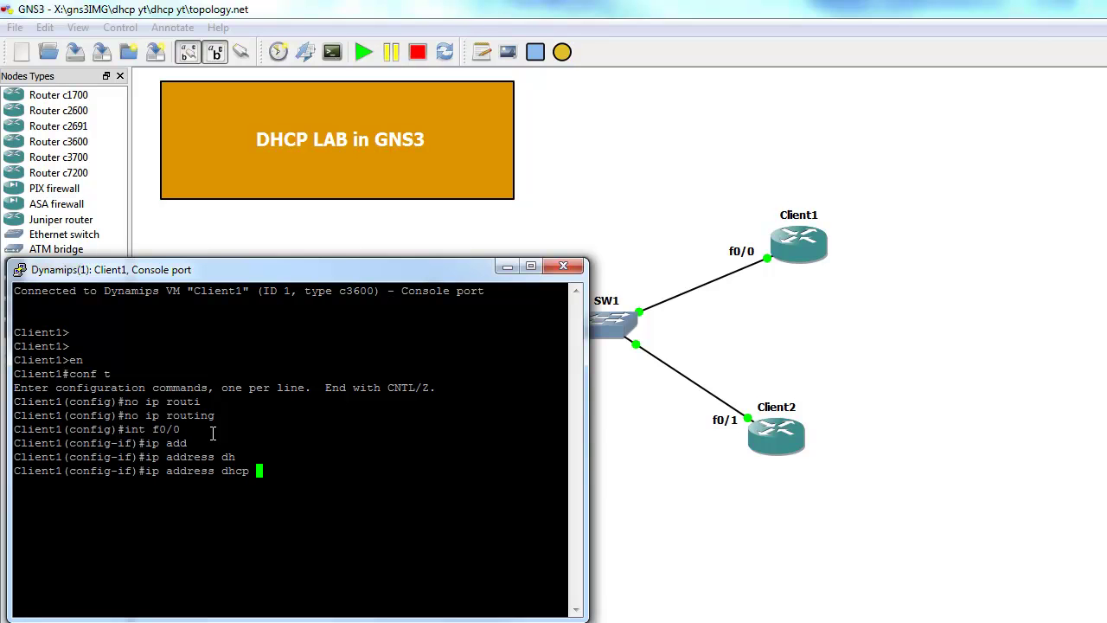
key("Return")
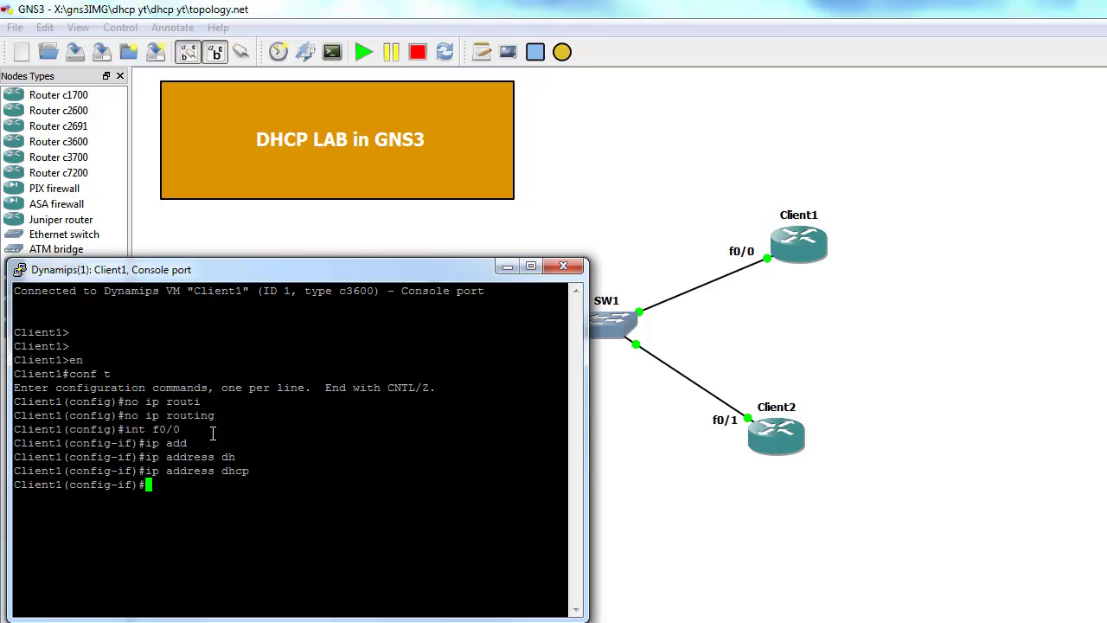
type("no shut")
key("Tab")
key("Return")
Step: Run 'sh ip int brie' and check that FastEthernet0/0 uses the DHCP method
key("ctrl+z")
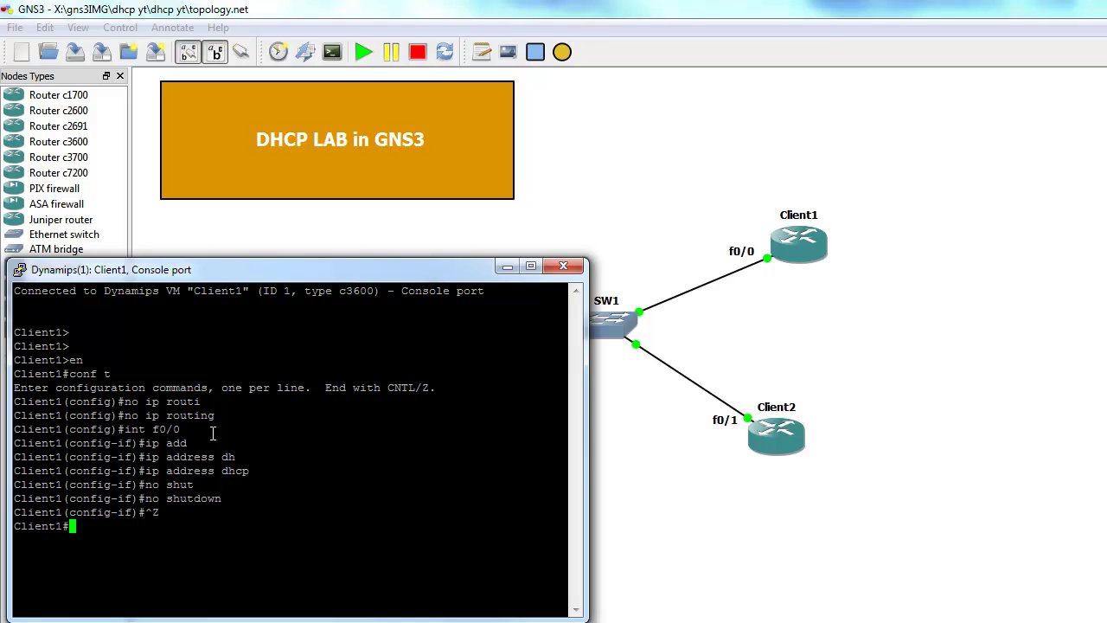
key("Return")
key("Return")
type("sh ip ")
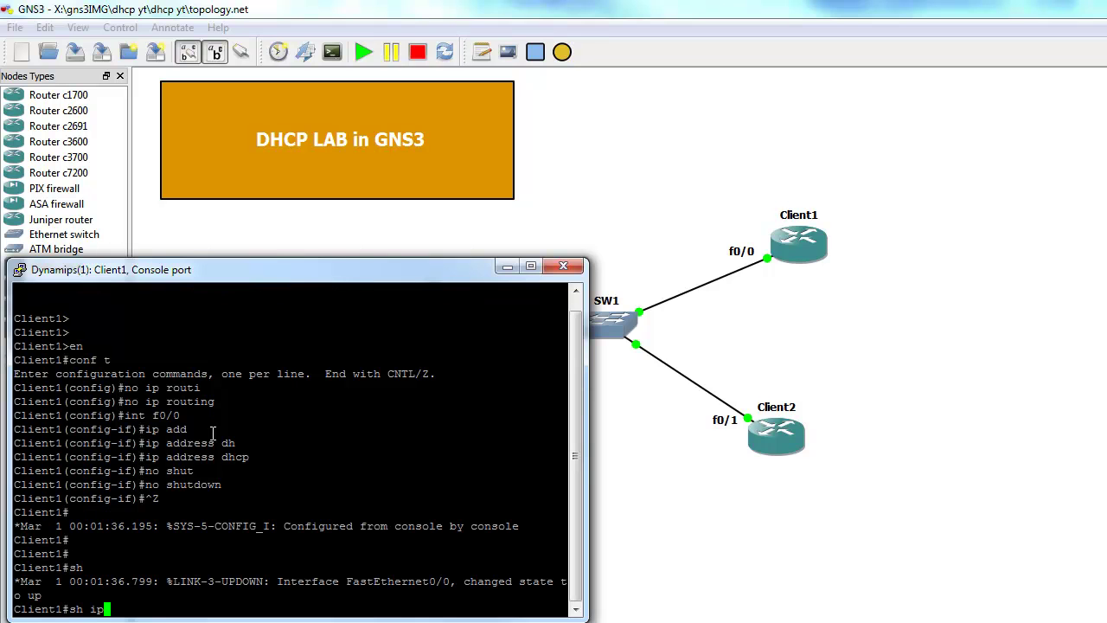
type("int brie")
key("Return")
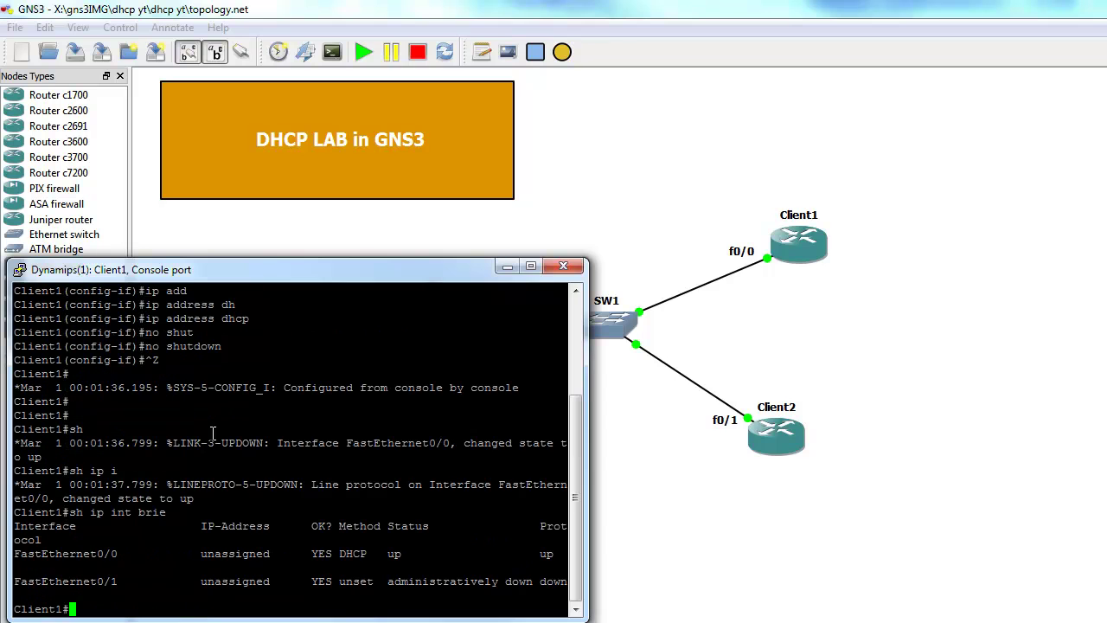
left_click_drag(559, 562, 15, 555)
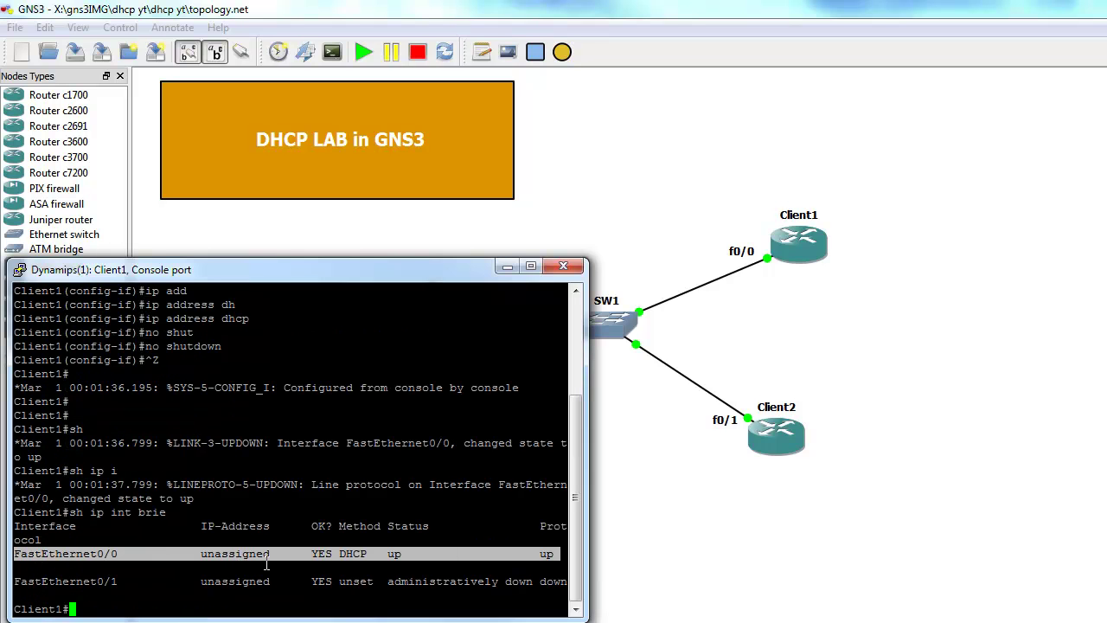
left_click(354, 559)
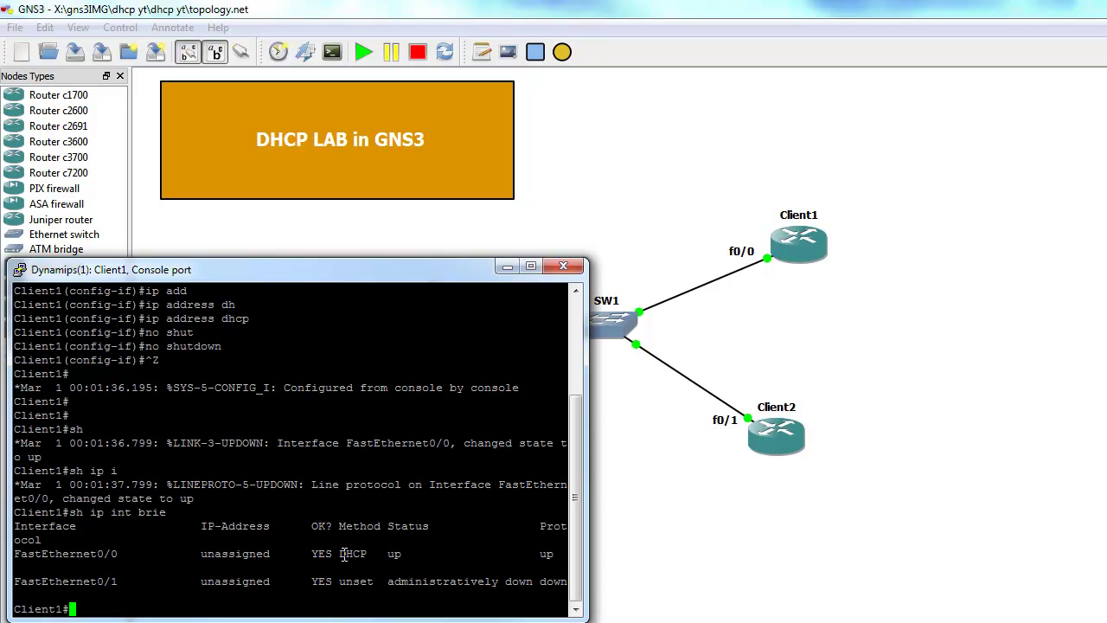
left_click_drag(339, 553, 374, 555)
Step: Close the Client1 console and open a console session to Client2
left_click(571, 271)
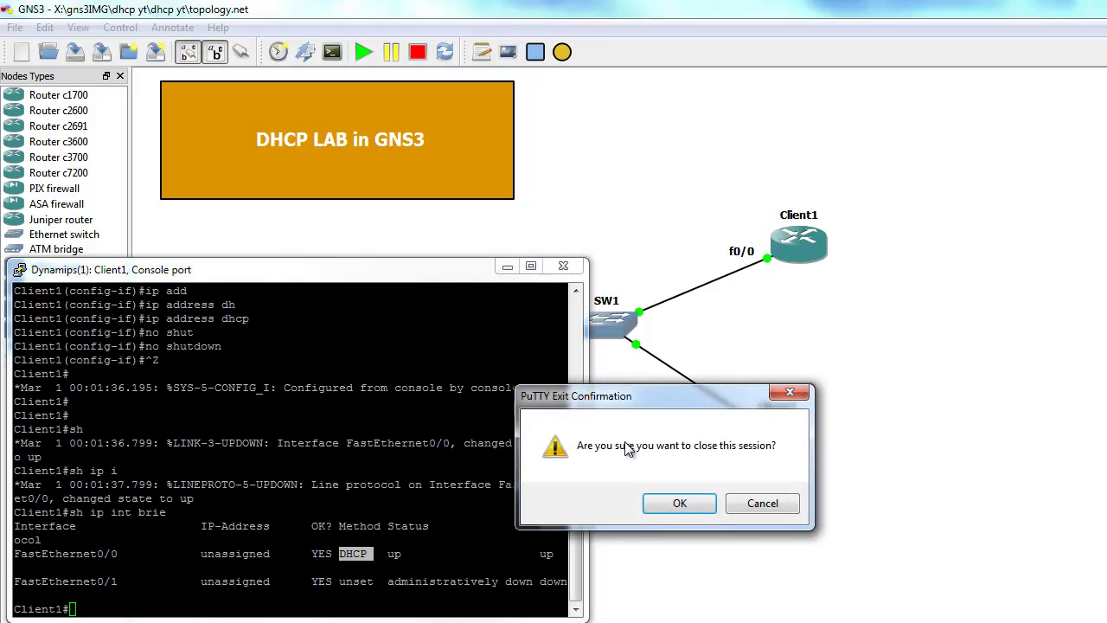
left_click(692, 503)
right_click(779, 440)
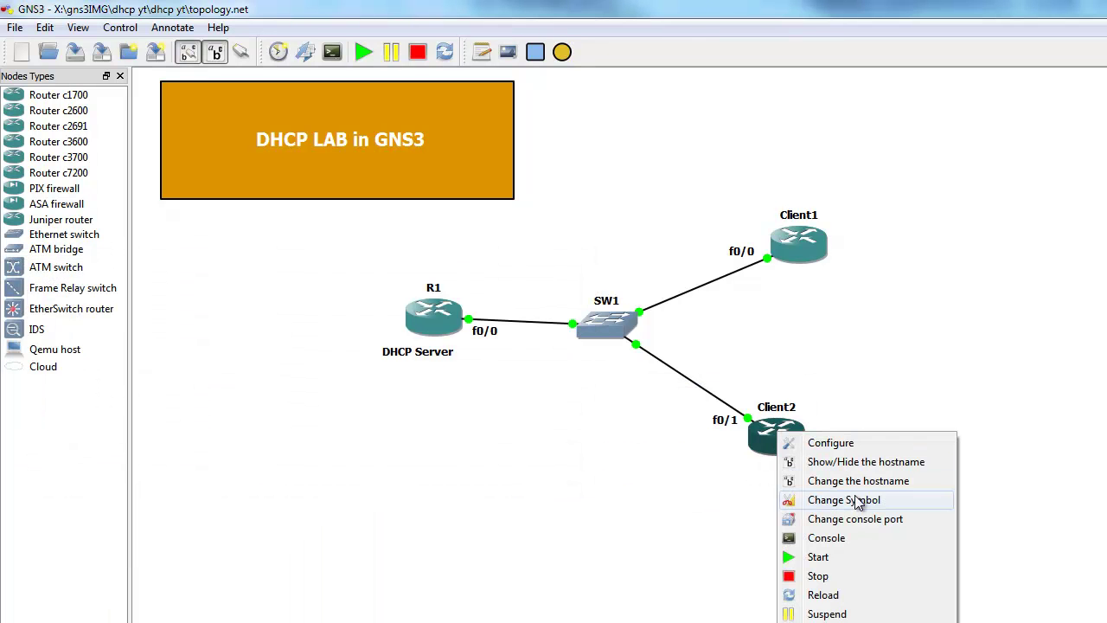
left_click(849, 541)
left_click_drag(629, 212, 433, 265)
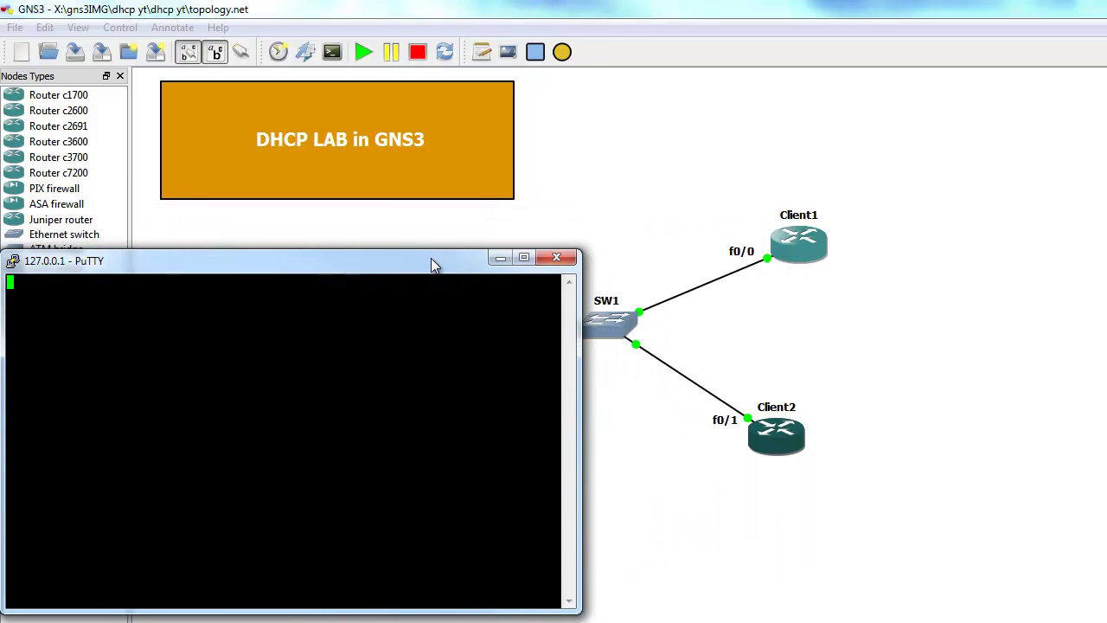
Step: On Client2, enter privileged and global configuration mode and disable IP routing
key("Return")
key("Return")
type("ent2>en")
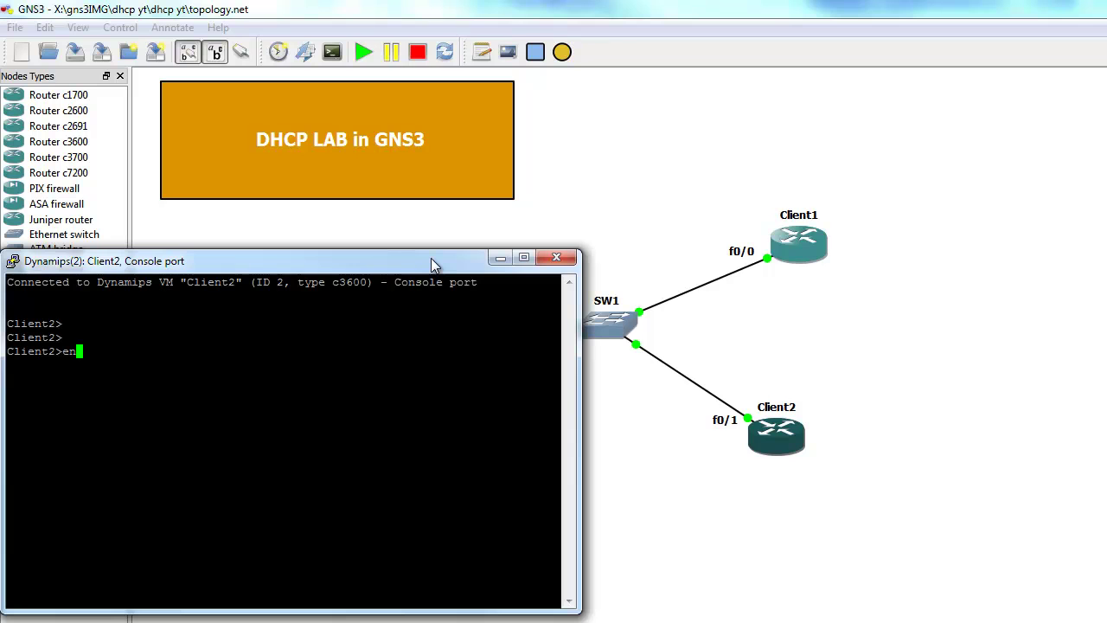
key("Return")
type("conf t")
key("Return")
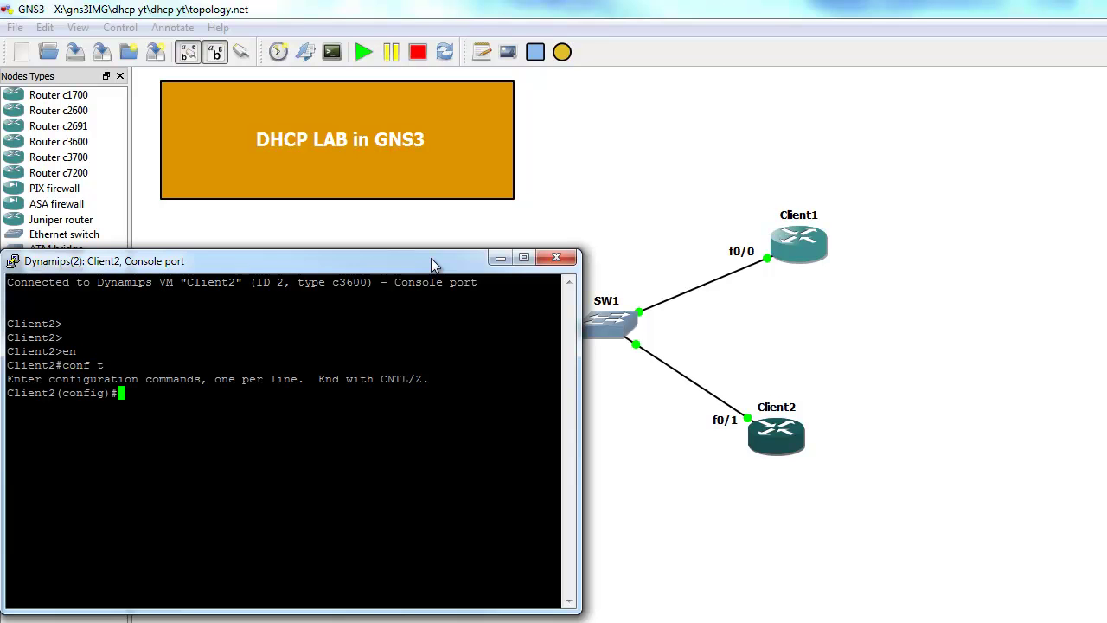
type("no ip routi")
key("Tab")
key("Return")
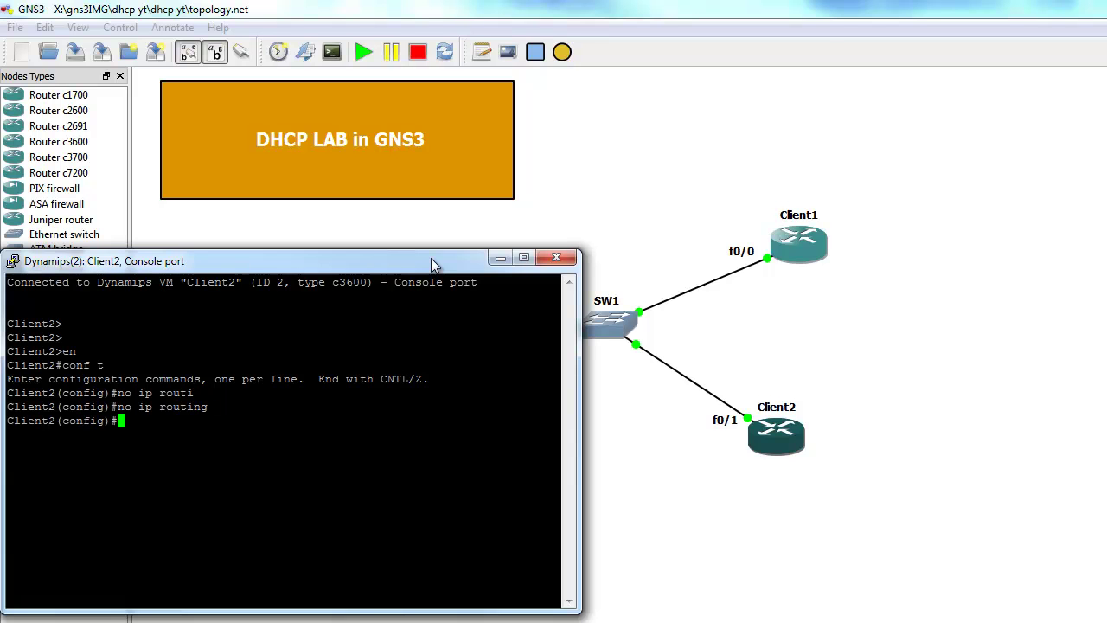
Step: Set Client2's f0/1 to 'ip address dhcp' and bring it up with no shutdown
type("int f0/1")
key("Return")
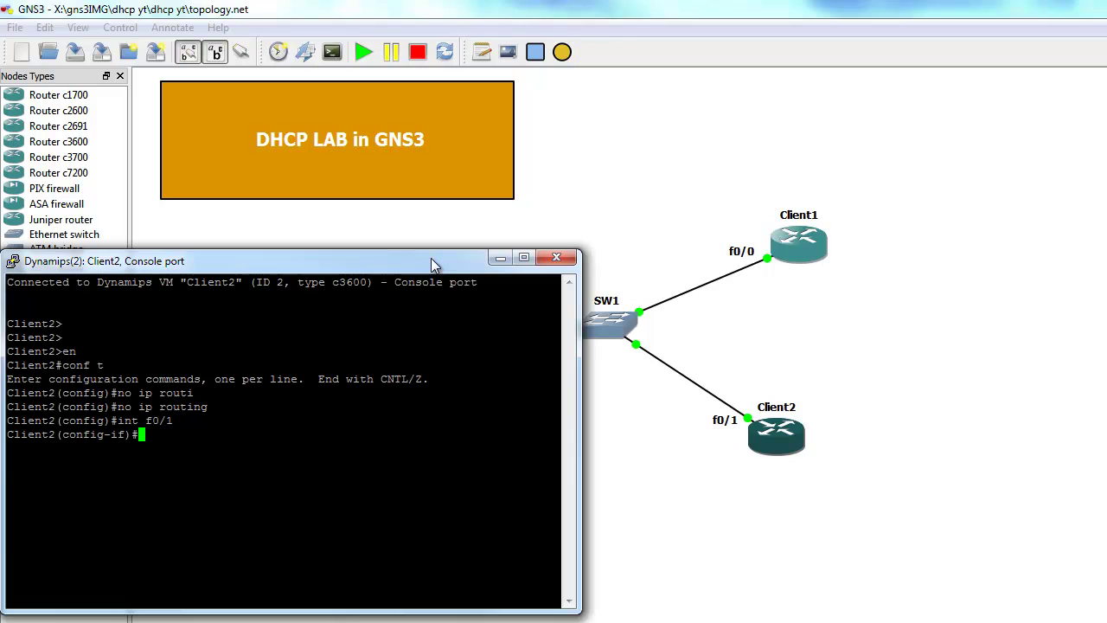
type("ip add")
key("Tab")
type("dh")
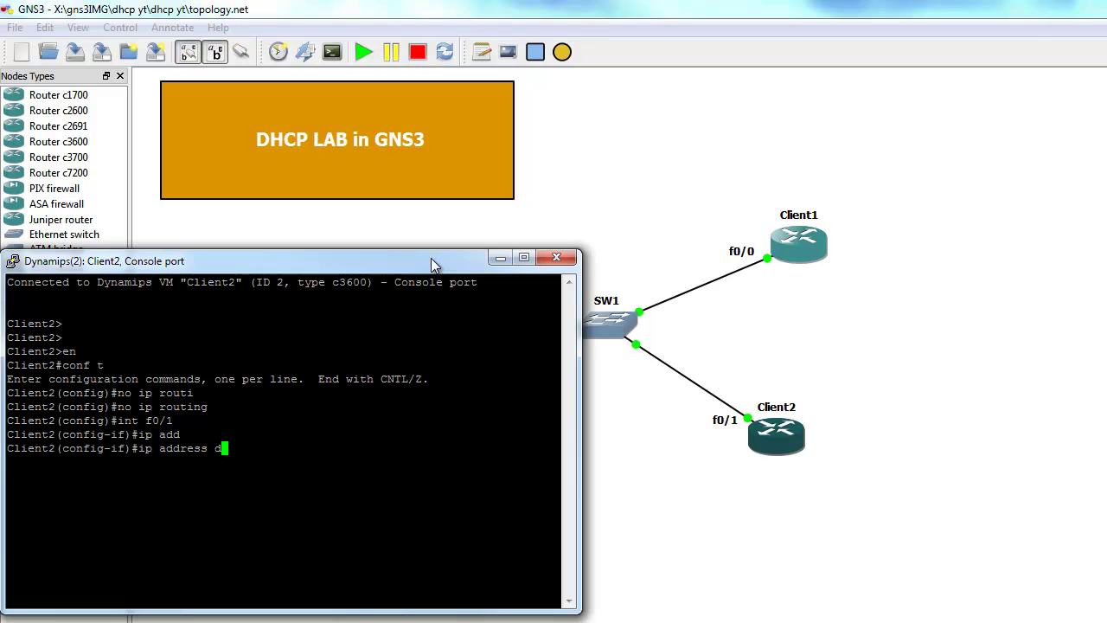
key("Tab")
key("Return")
type("no shu")
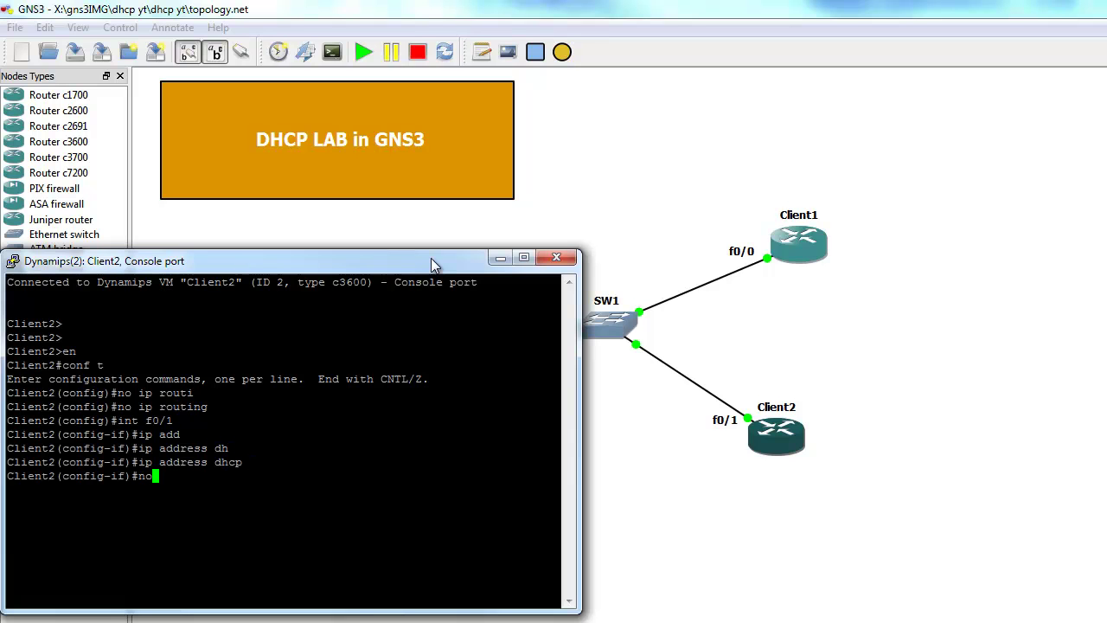
key("Return")
Step: Run 'sh ip int brie' and confirm FastEthernet0/1 shows DHCP and up
key("ctrl+z")
key("Return")
key("Return")
key("Return")
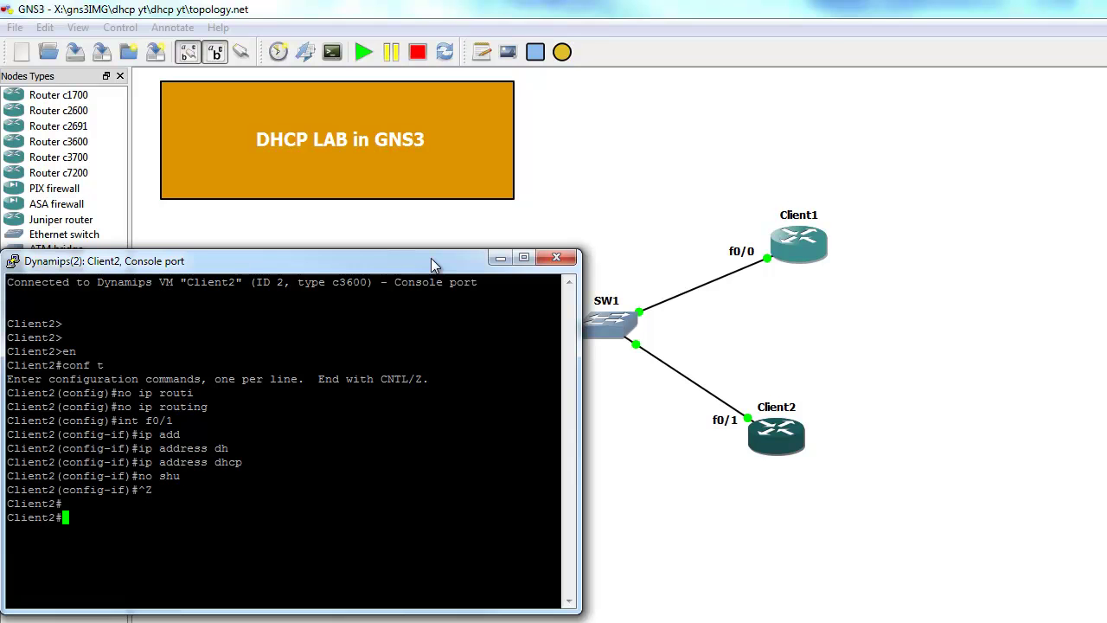
type("sh ip int brie")
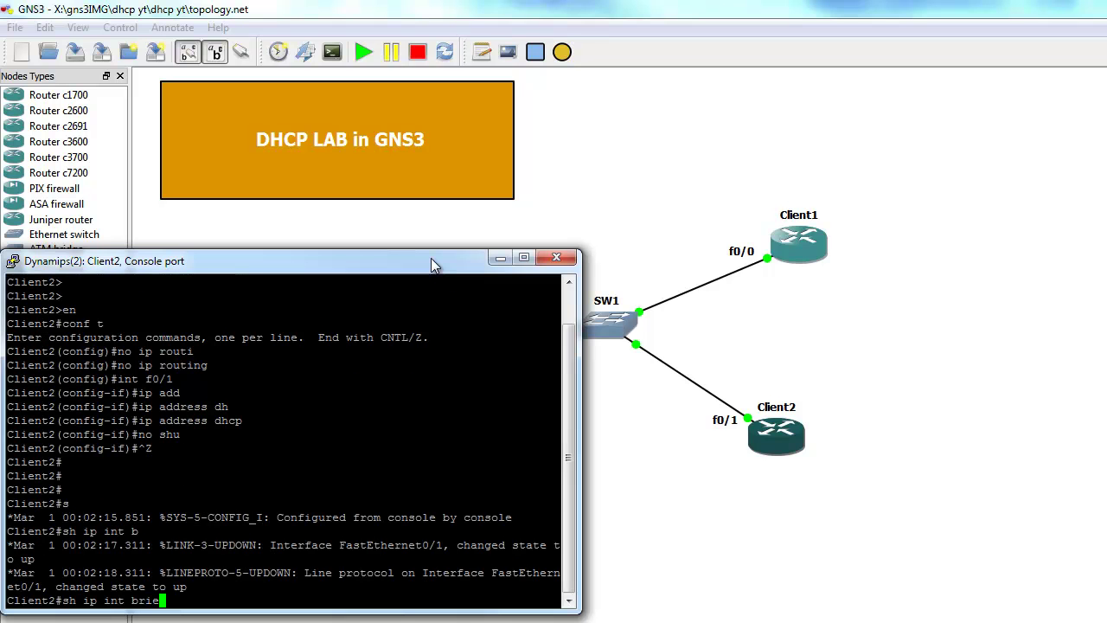
key("Return")
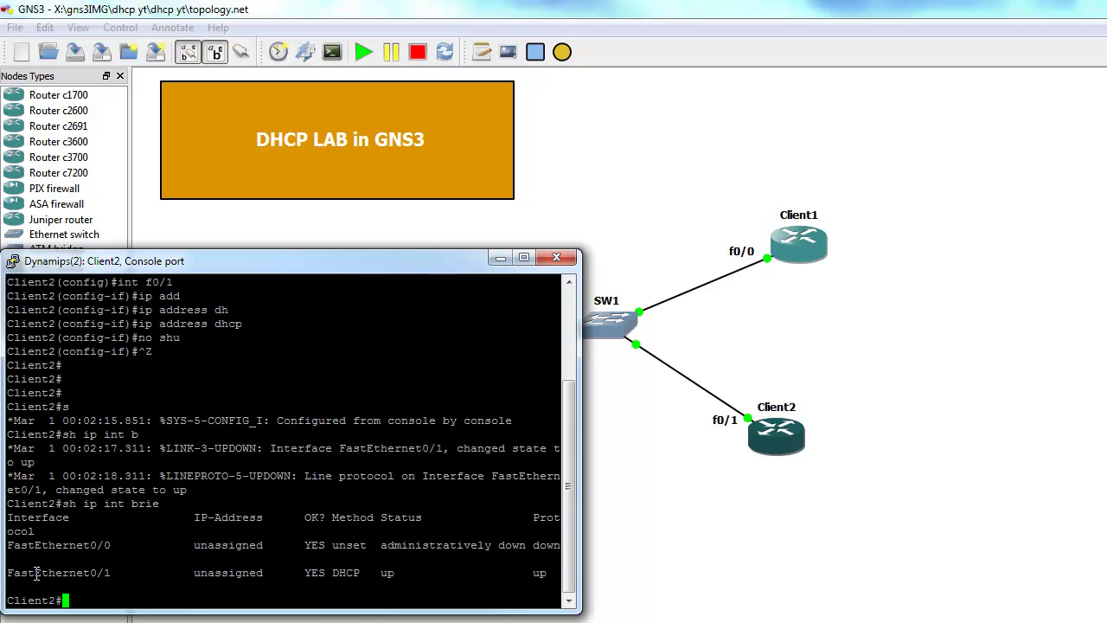
left_click_drag(35, 573, 385, 586)
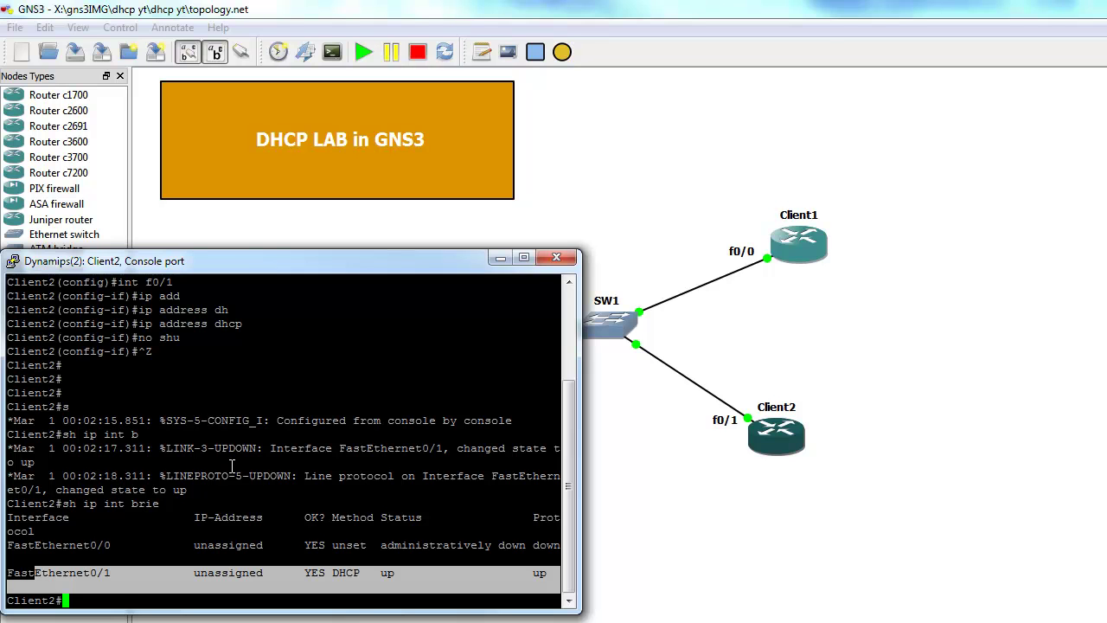
Step: Close the Client2 console and open a console session to R1
left_click(556, 258)
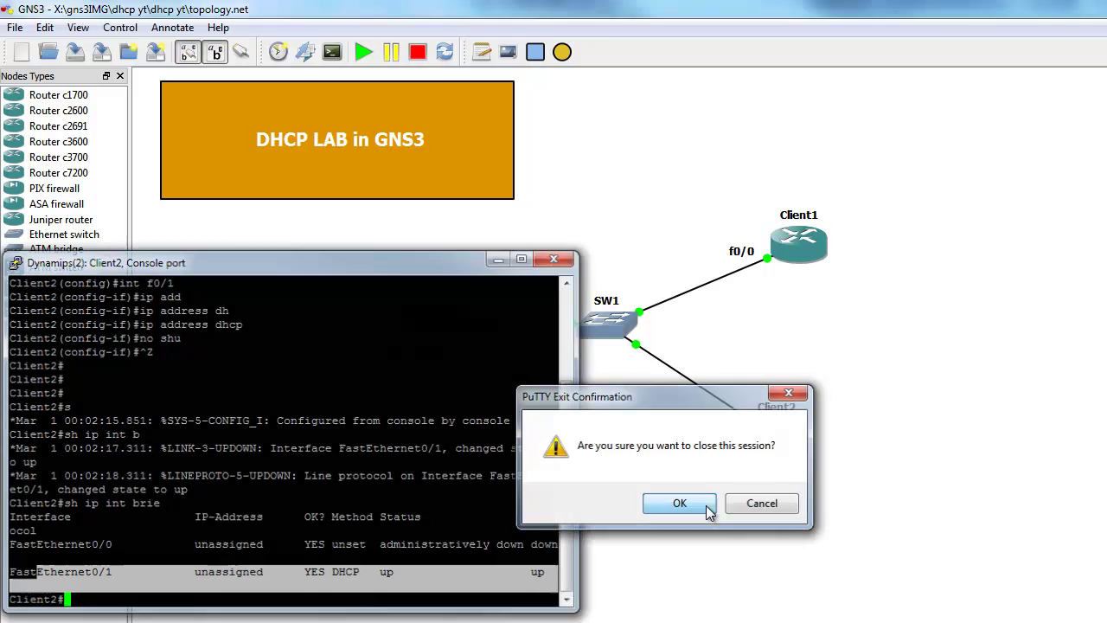
left_click(748, 501)
right_click(427, 324)
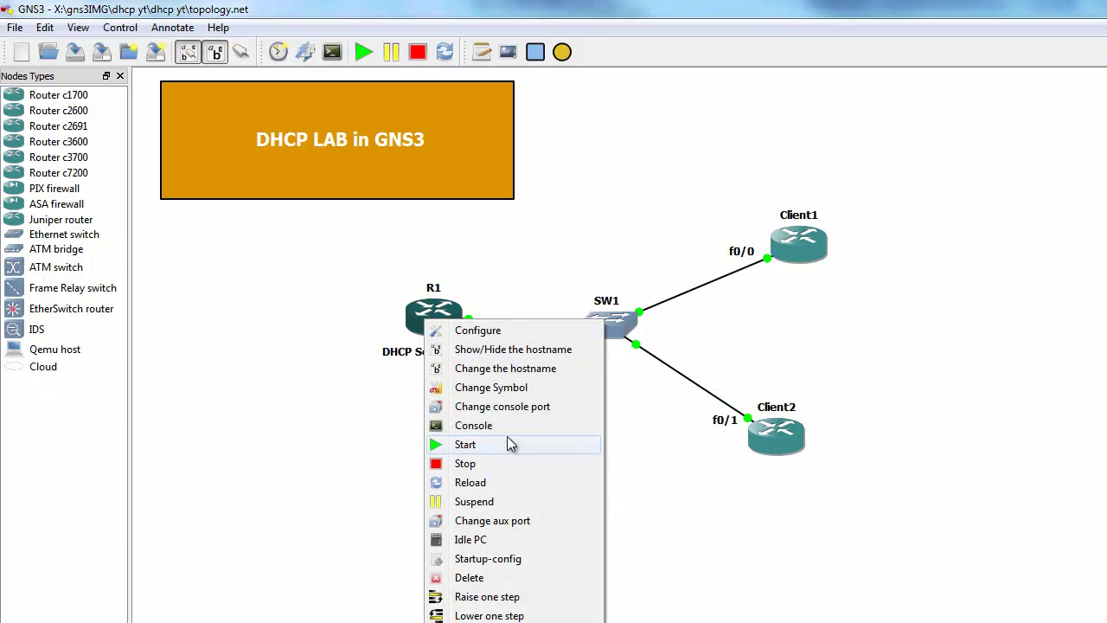
left_click(506, 424)
left_click_drag(348, 34, 851, 276)
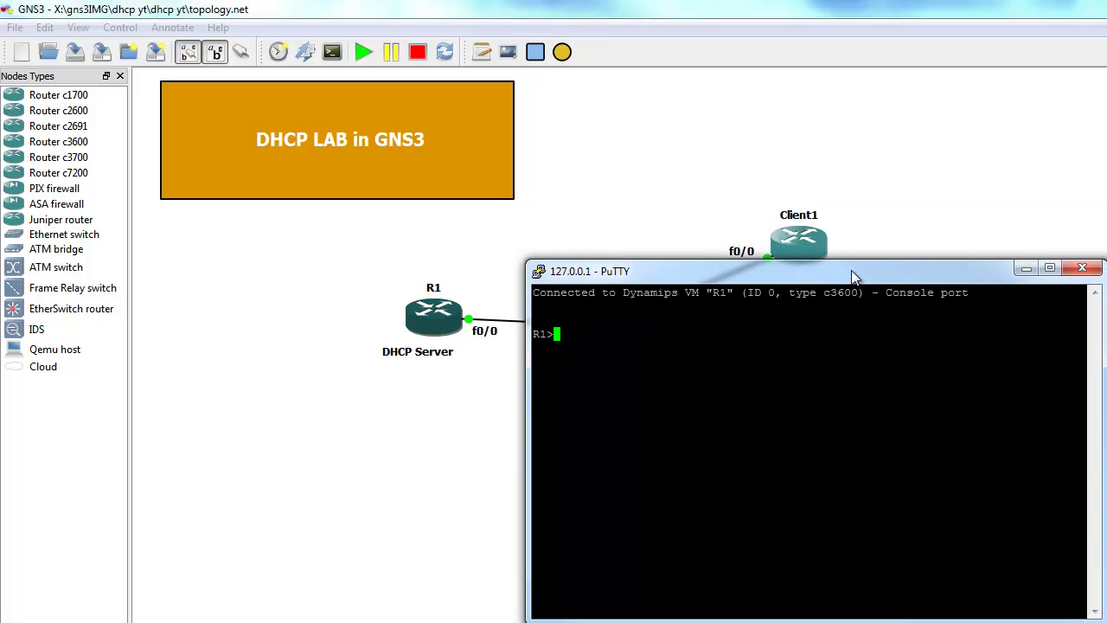
Step: Bring R1 to the R1(config)# prompt using en and conf t
key("Return")
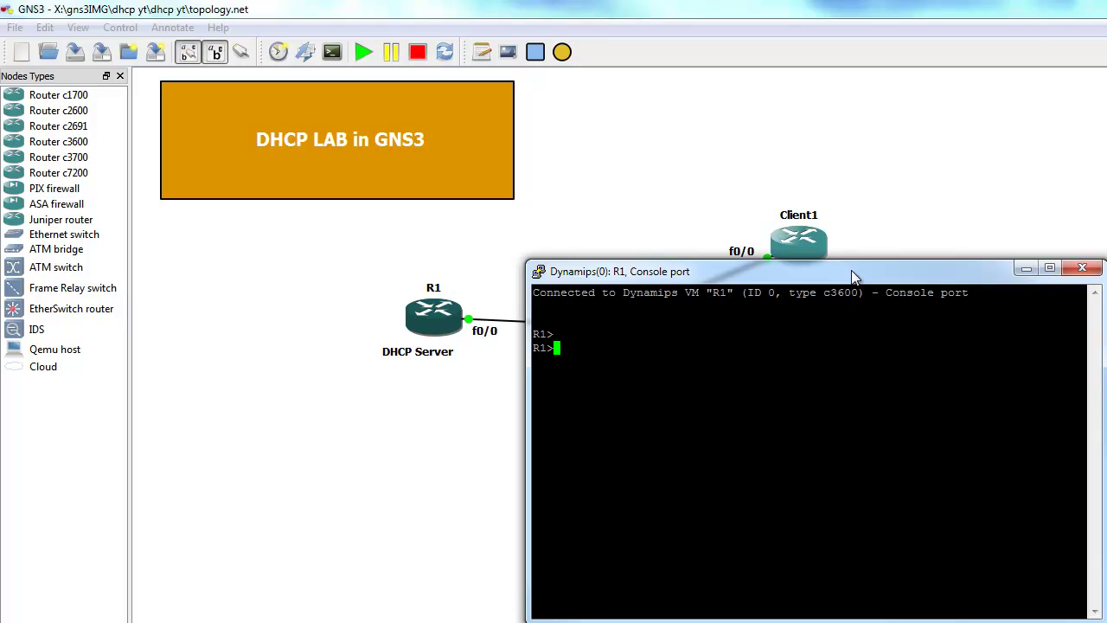
type("en")
key("Return")
type("conf t")
key("Return")
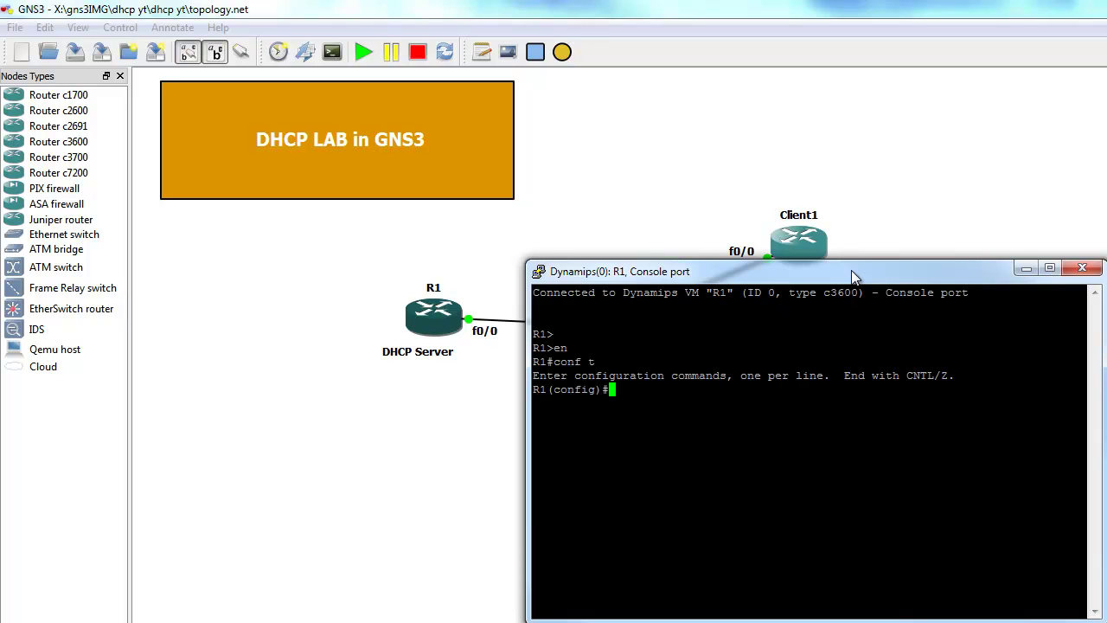
Step: Create the DHCP pool POO11 on R1 with 'ip dhcp pool'
type("ip dh")
key("Tab")
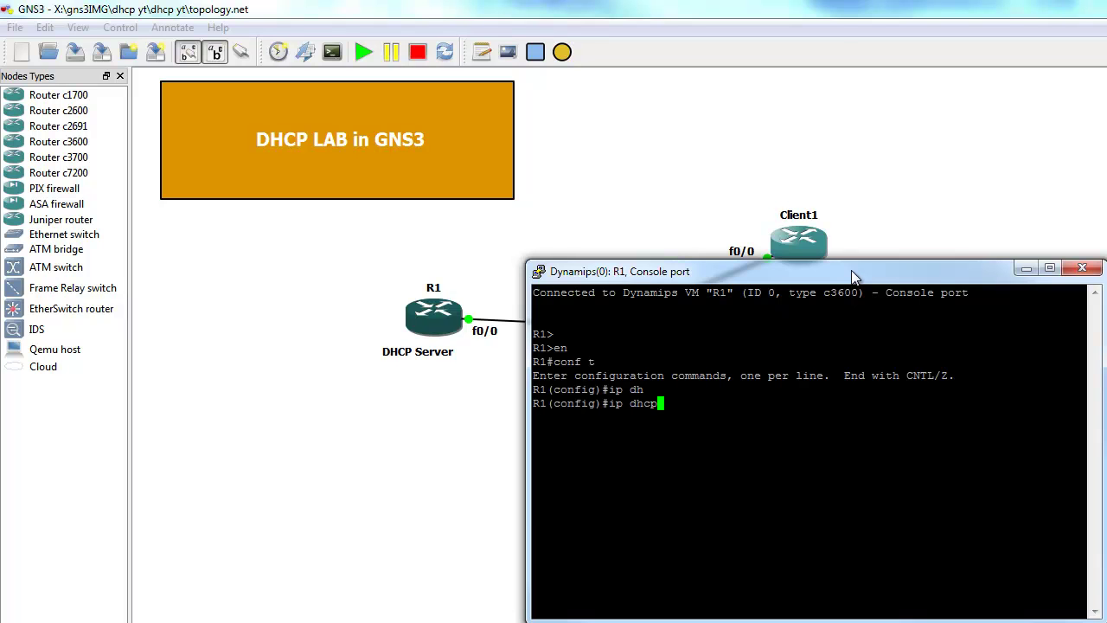
type("p")
key("Tab")
type("o")
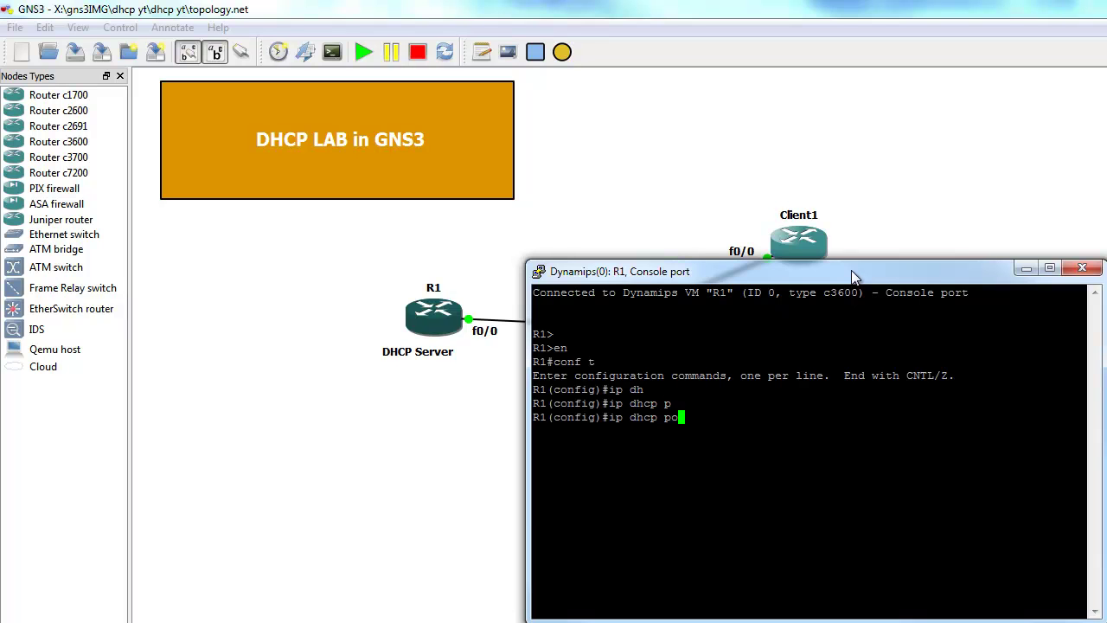
key("Tab")
type("?")
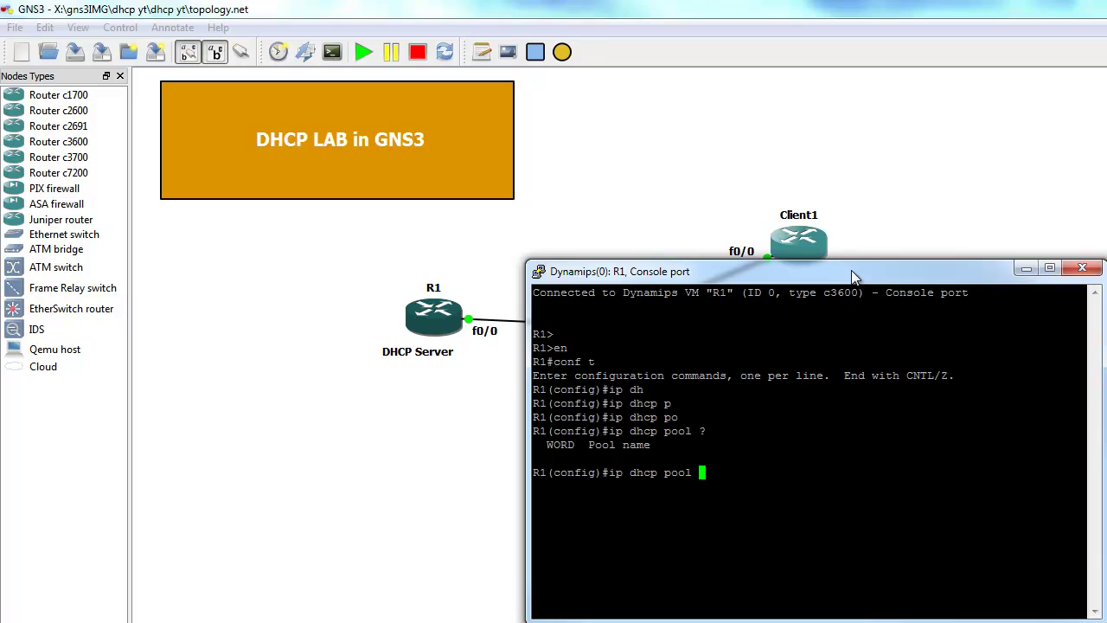
type("POO11")
key("Return")
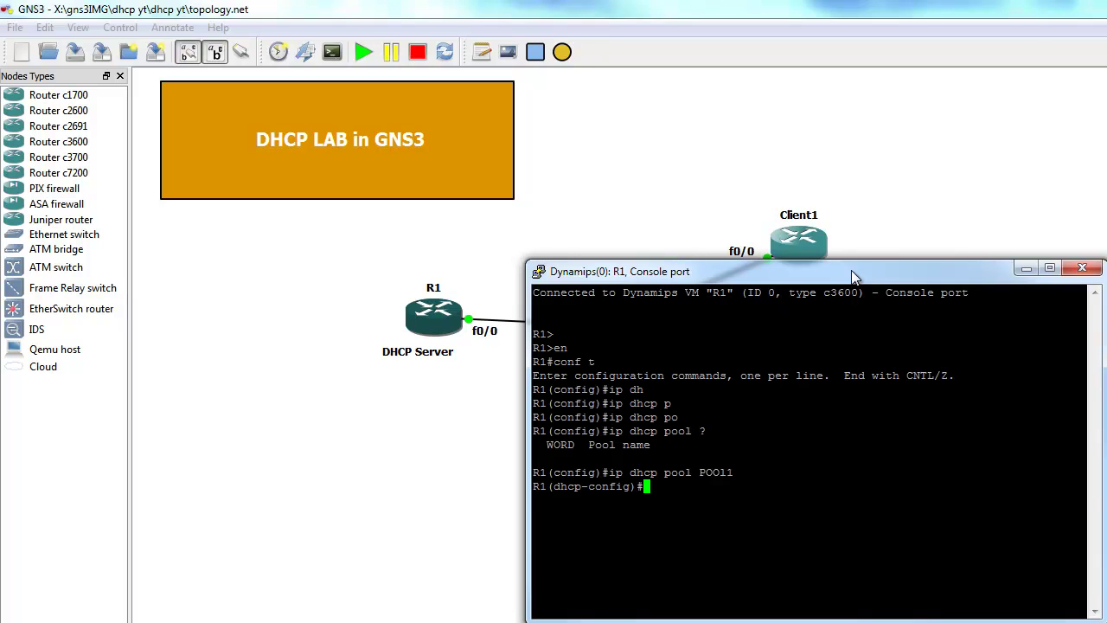
Step: Start the pool's network command with 192.168.100.0
type("netw")
key("Tab")
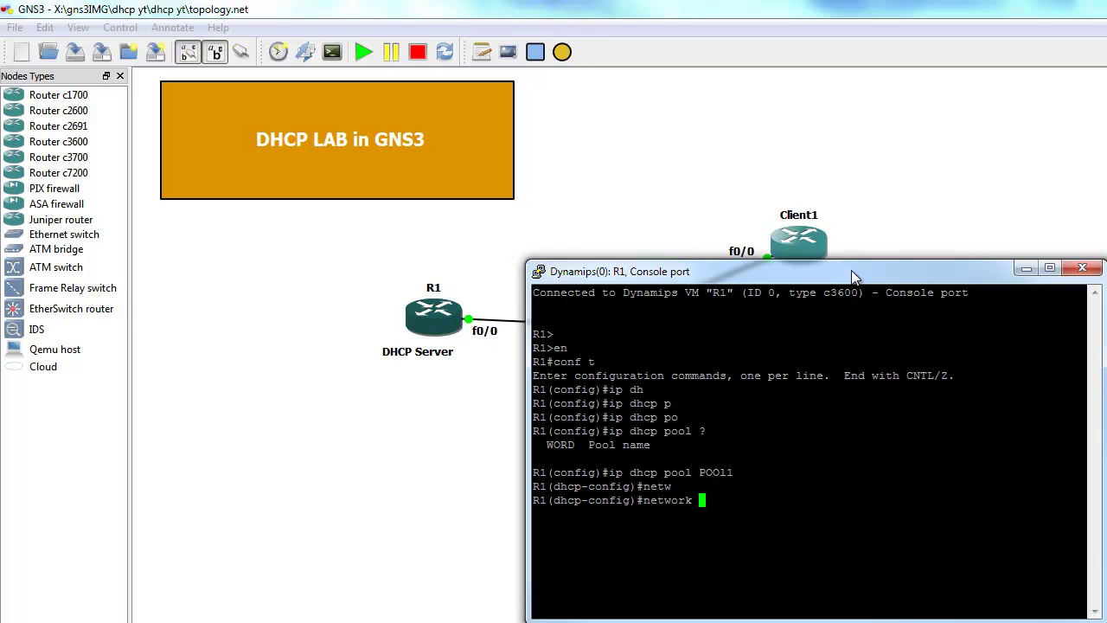
type("192.168.100.0")
Step: Label R1 with 192.168.100.1 on the canvas and complete the pool network 192.168.100.0 /24
left_click(749, 184)
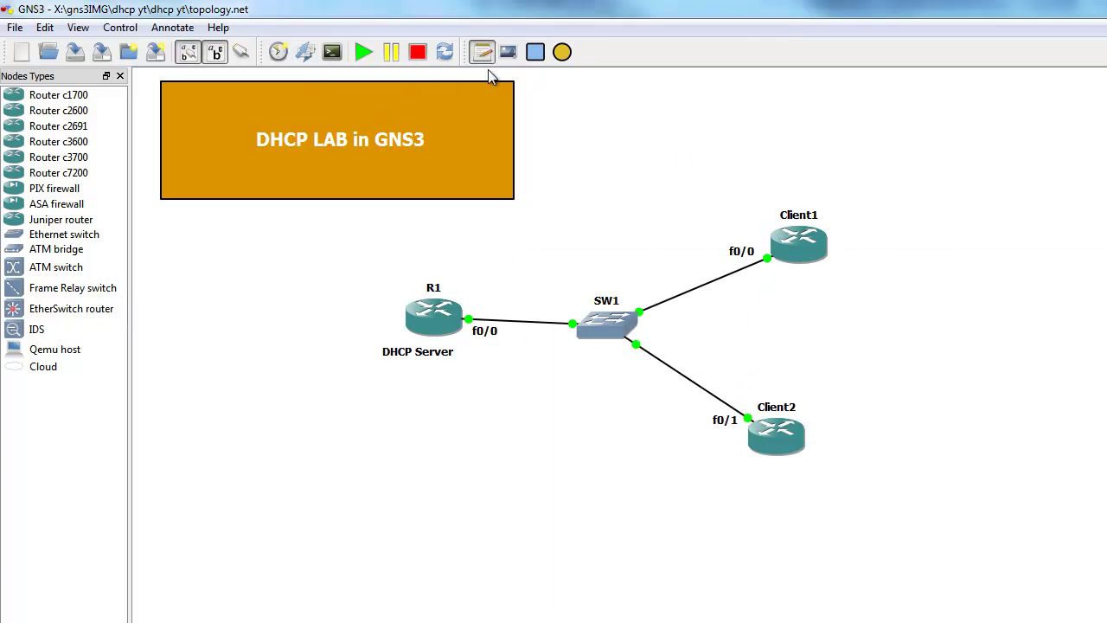
type("192.168.100.1")
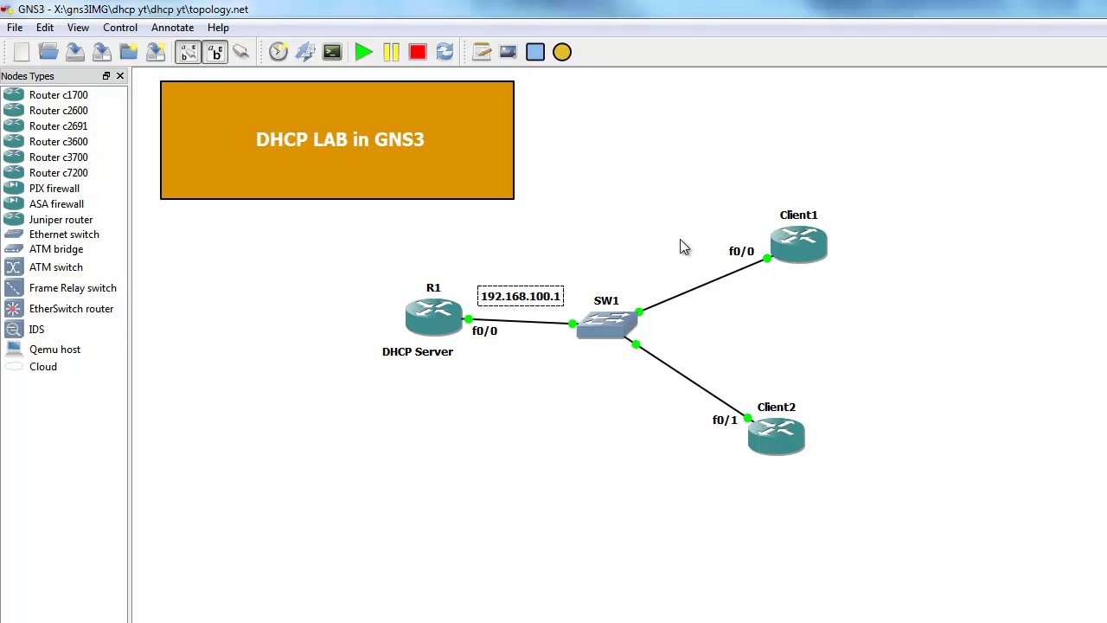
left_click(662, 168)
key("alt+Tab")
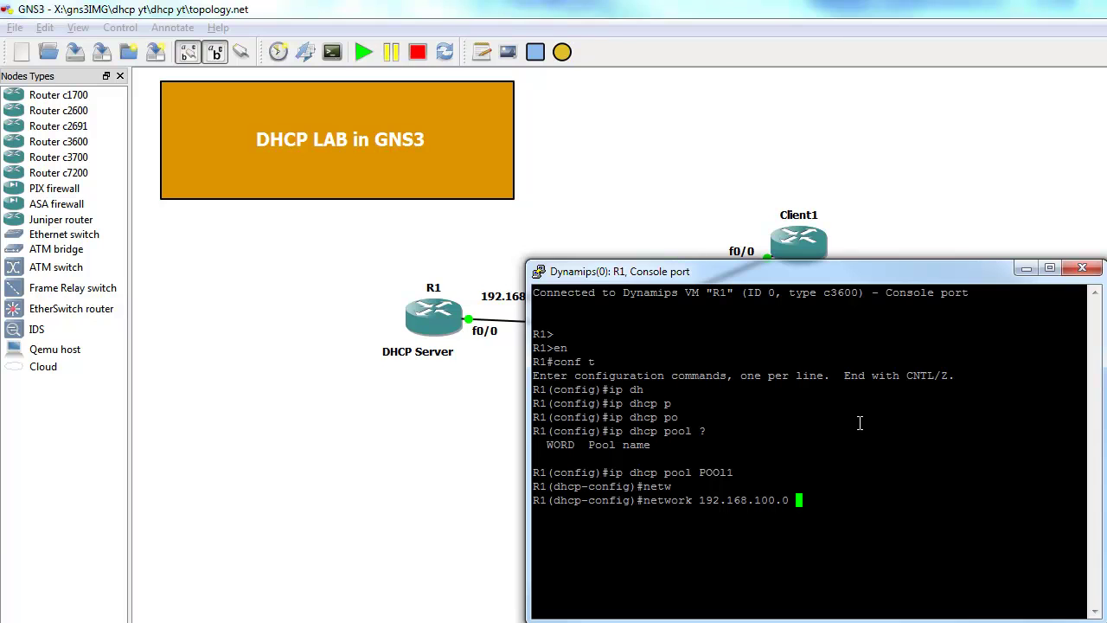
type("?")
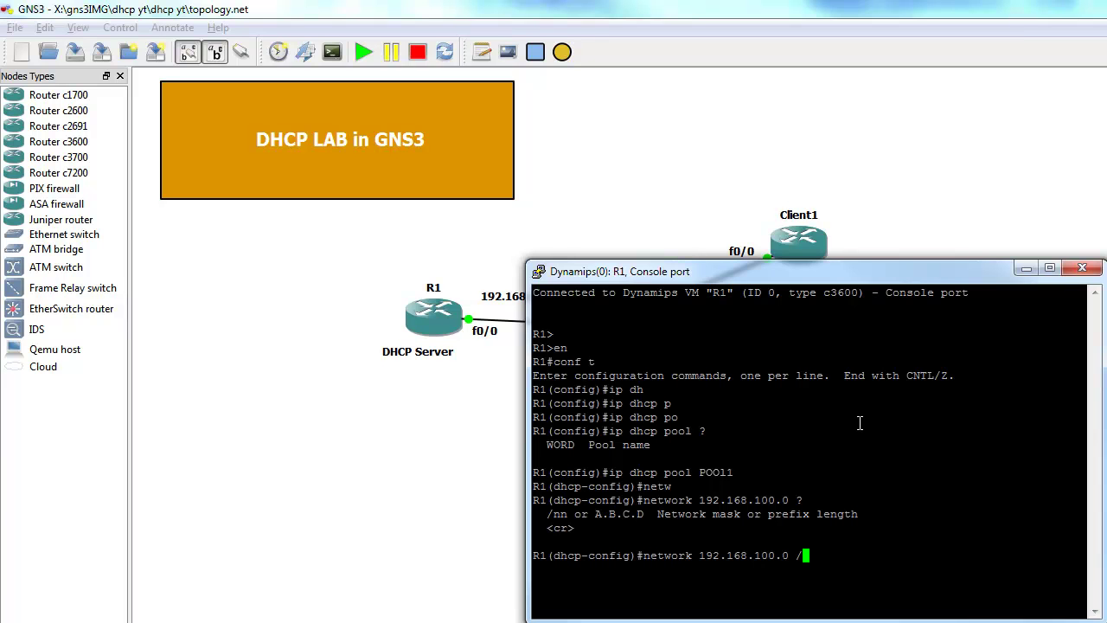
type("/24")
key("Return")
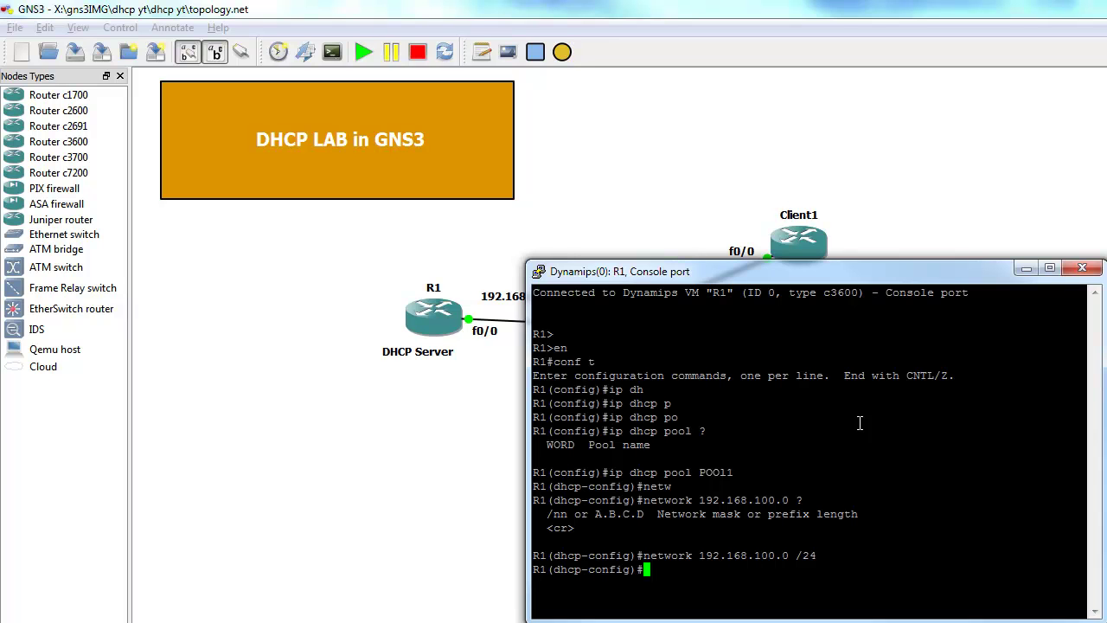
Step: Set the pool's dns-server and default-router both to 192.168.100.1
type("dn")
key("Tab")
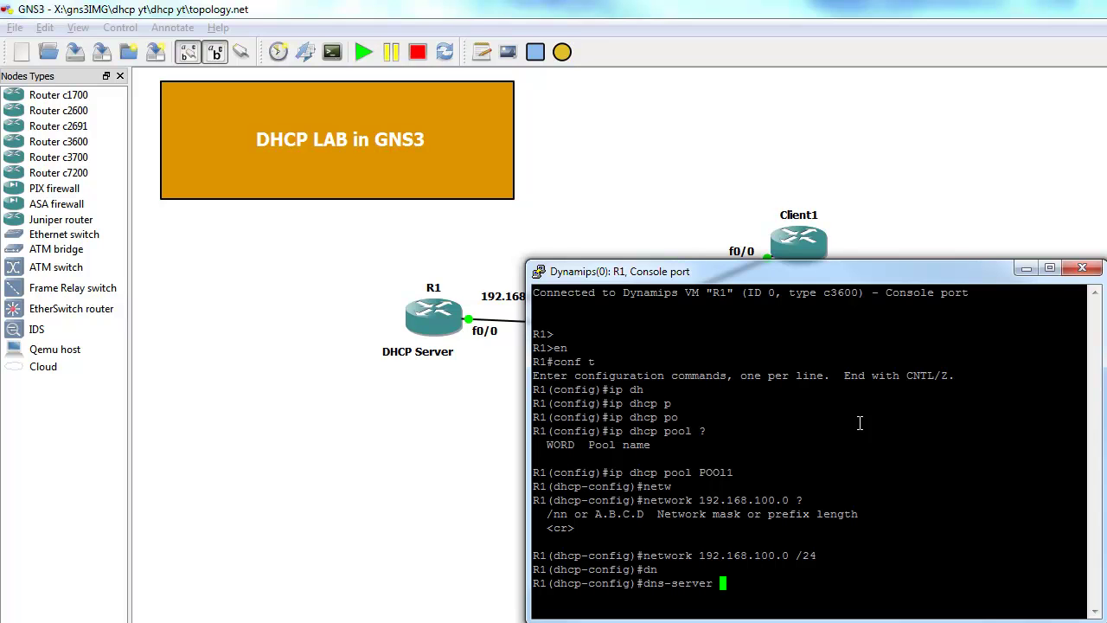
type("192.168.100.1")
key("Return")
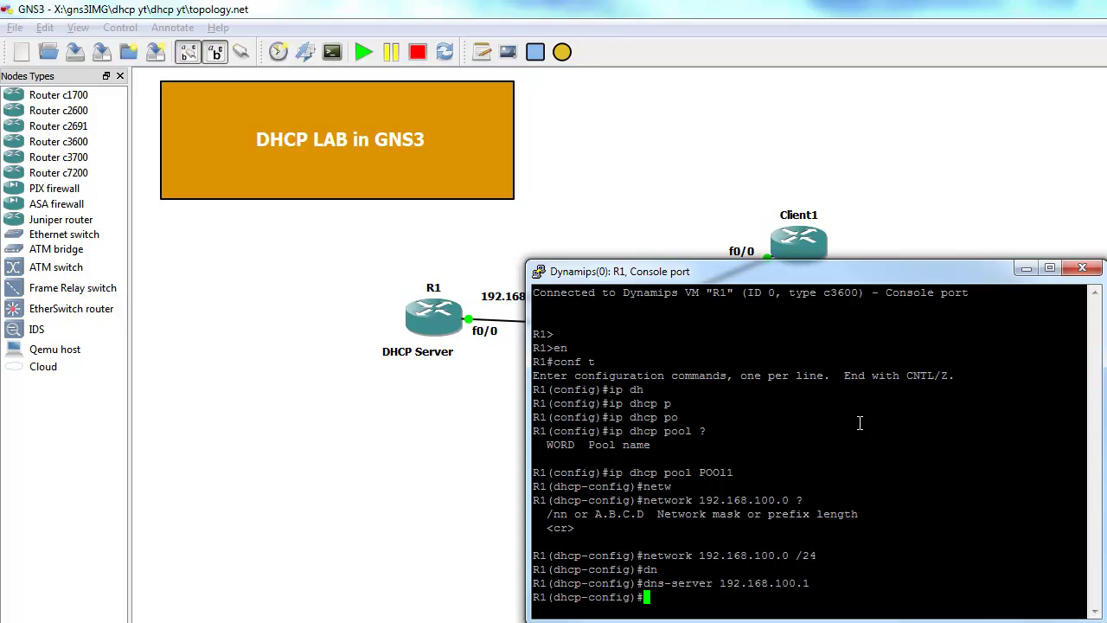
type("de")
key("Tab")
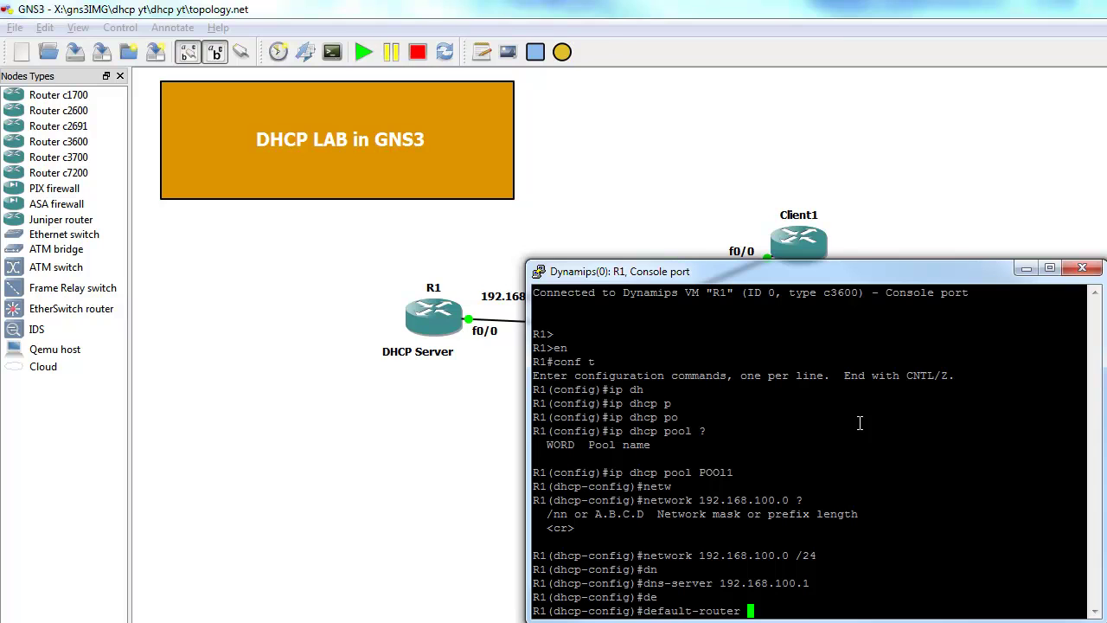
type("192.168.100.1")
key("Return")
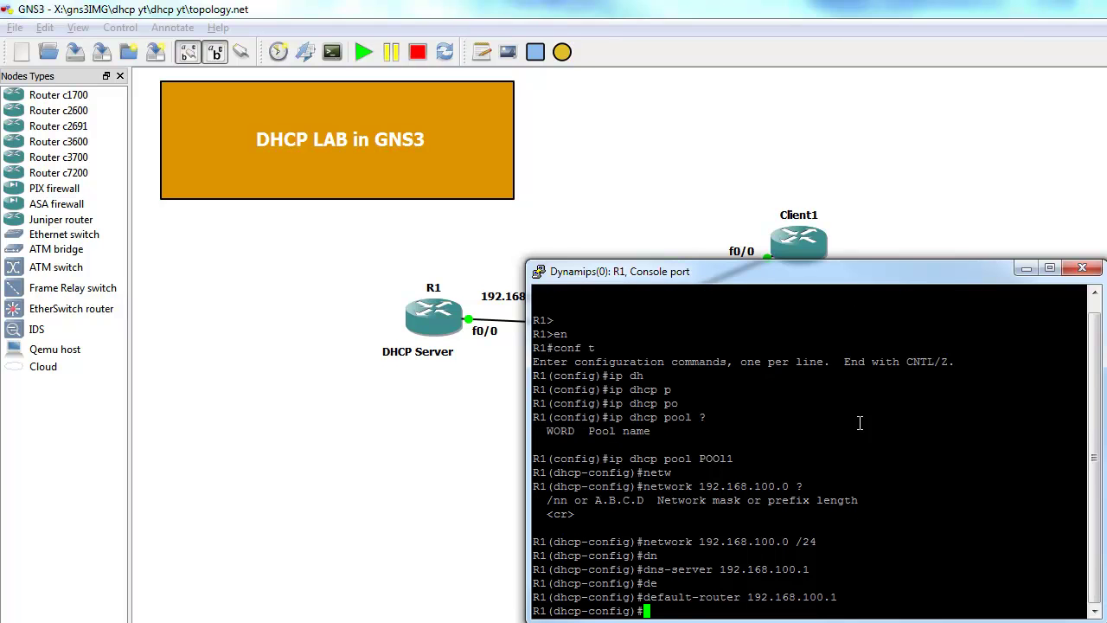
Step: Set the pool lease to 7 days and exit configuration mode
type("le")
key("Tab")
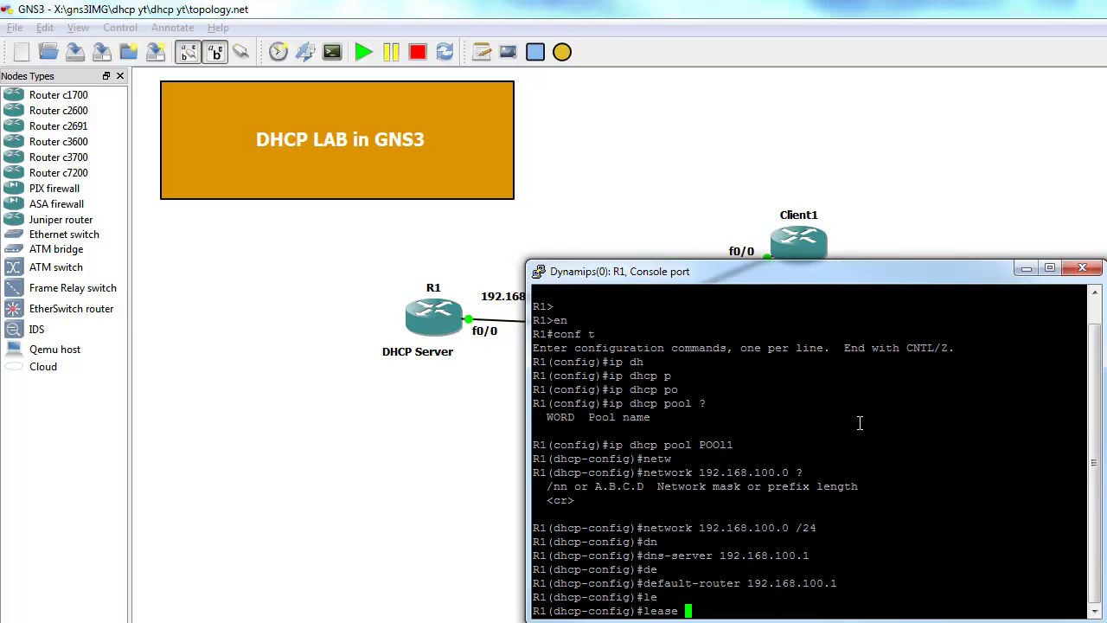
type("?")
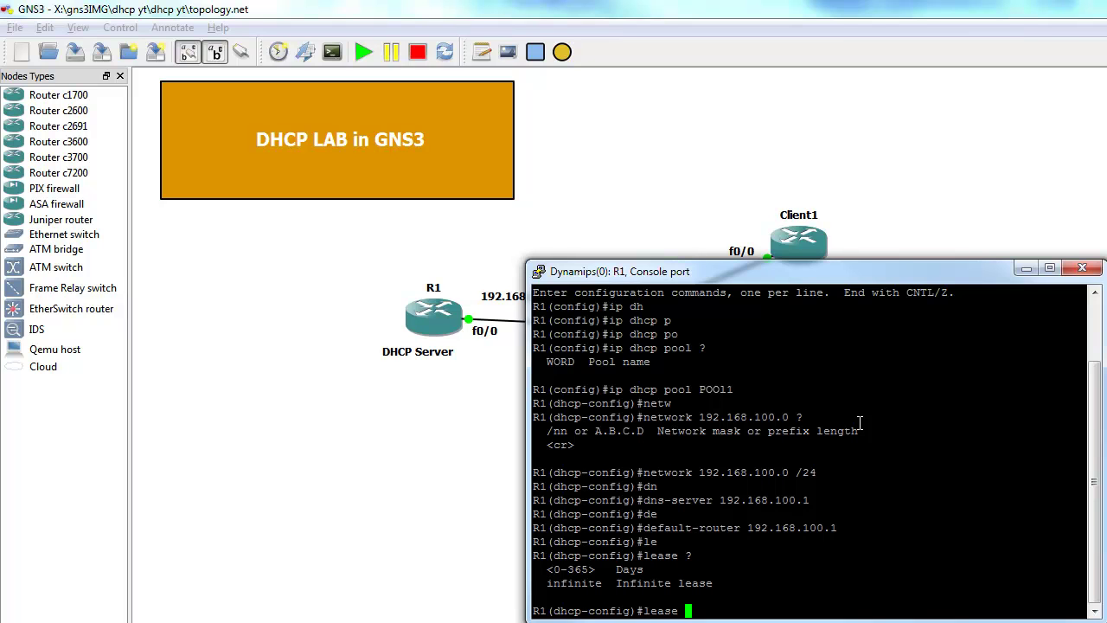
type("7")
key("Return")
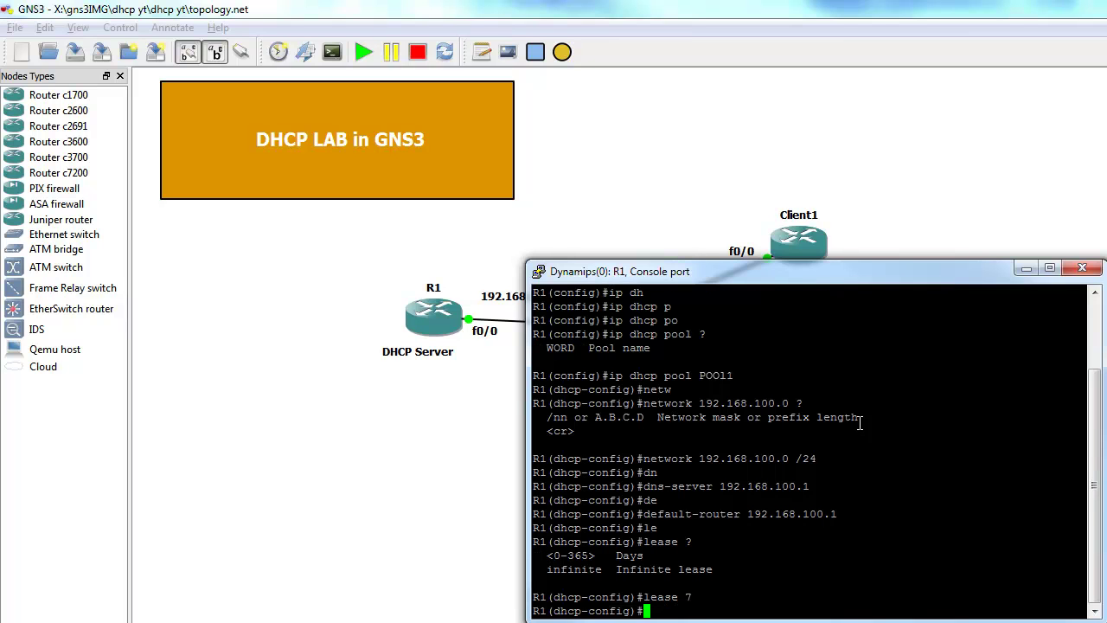
key("ctrl+z")
key("Return")
Step: Page through R1's 'sh run' output and copy the ip dhcp pool block with default-router and lease 7
type("sh run")
key("Return")
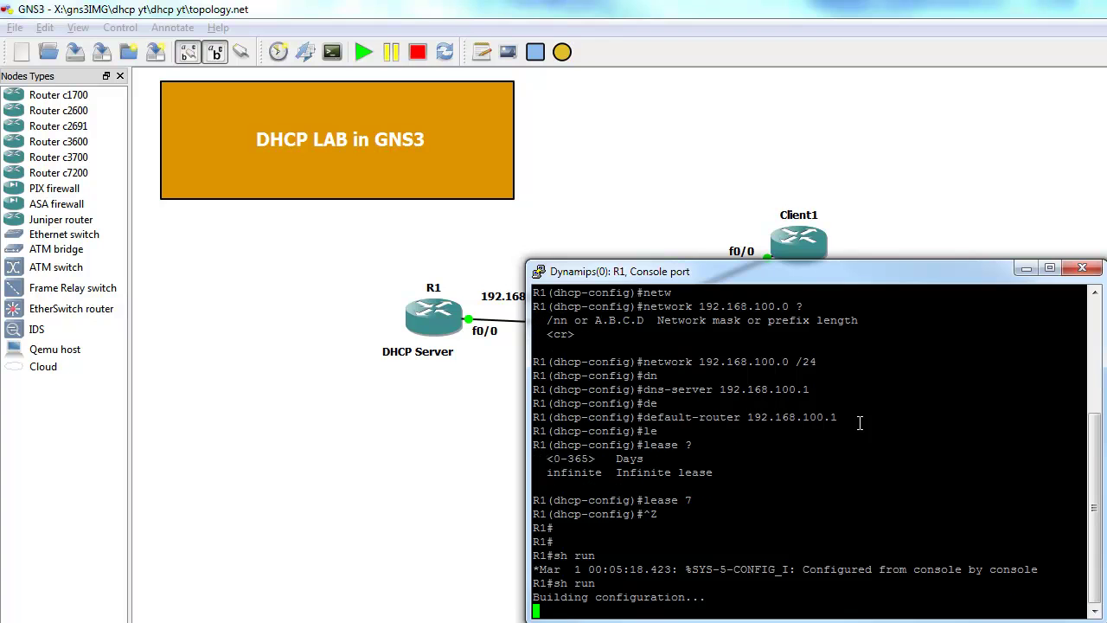
key("space")
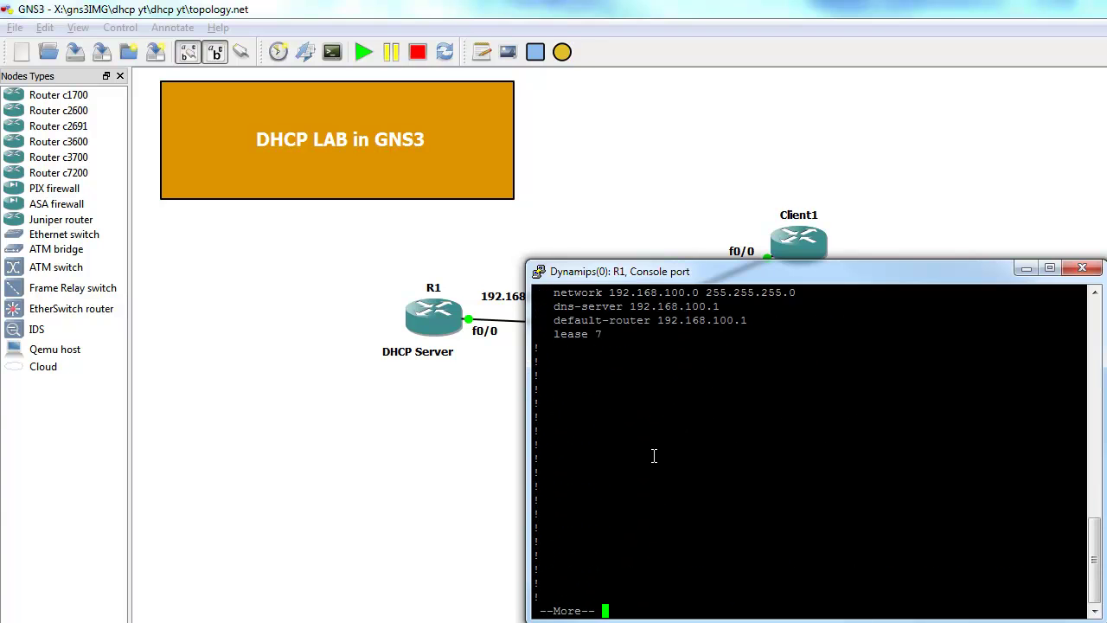
scroll(654, 458, "up", 3)
left_click_drag(622, 503, 534, 447)
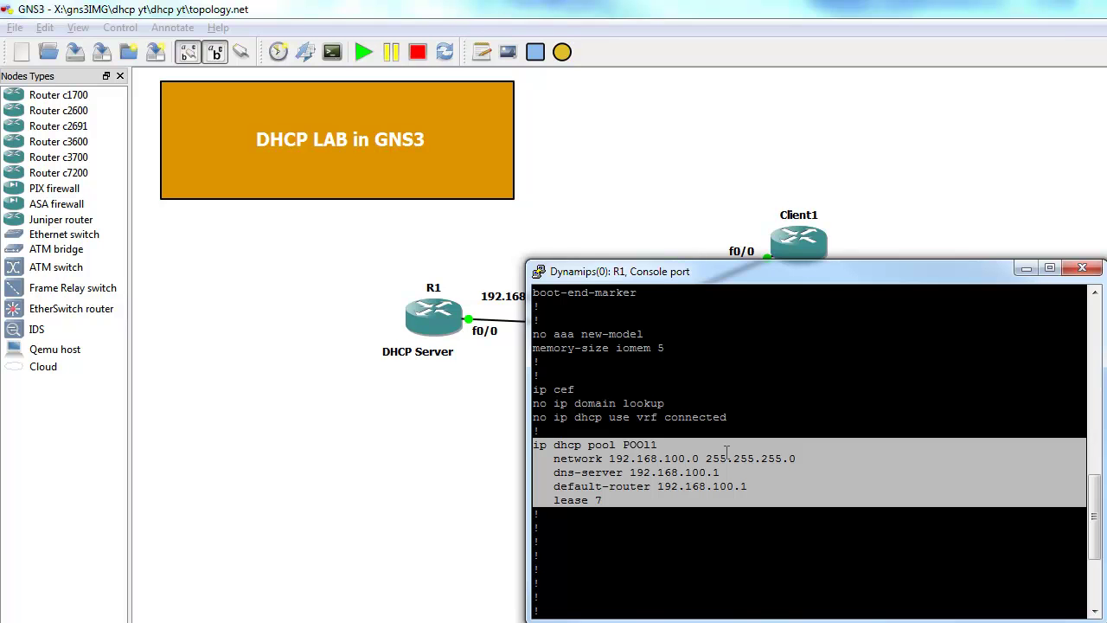
right_click(809, 474)
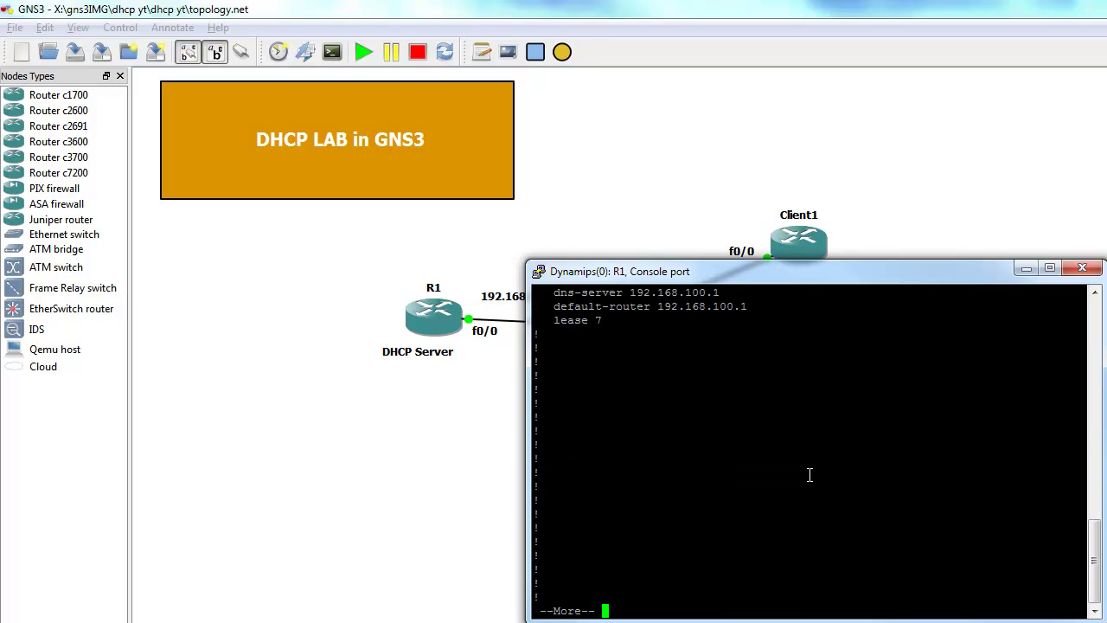
key("Return")
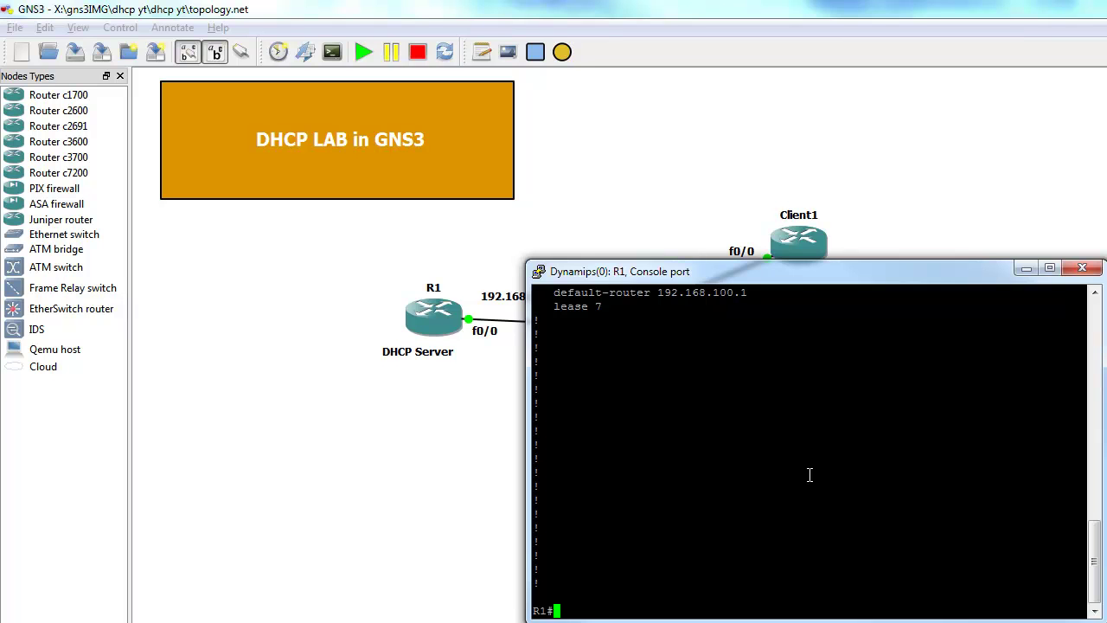
Step: In global config, exclude 192.168.100.1–192.168.100.19 from DHCP, then enter interface f0/0
type("conf t")
key("Return")
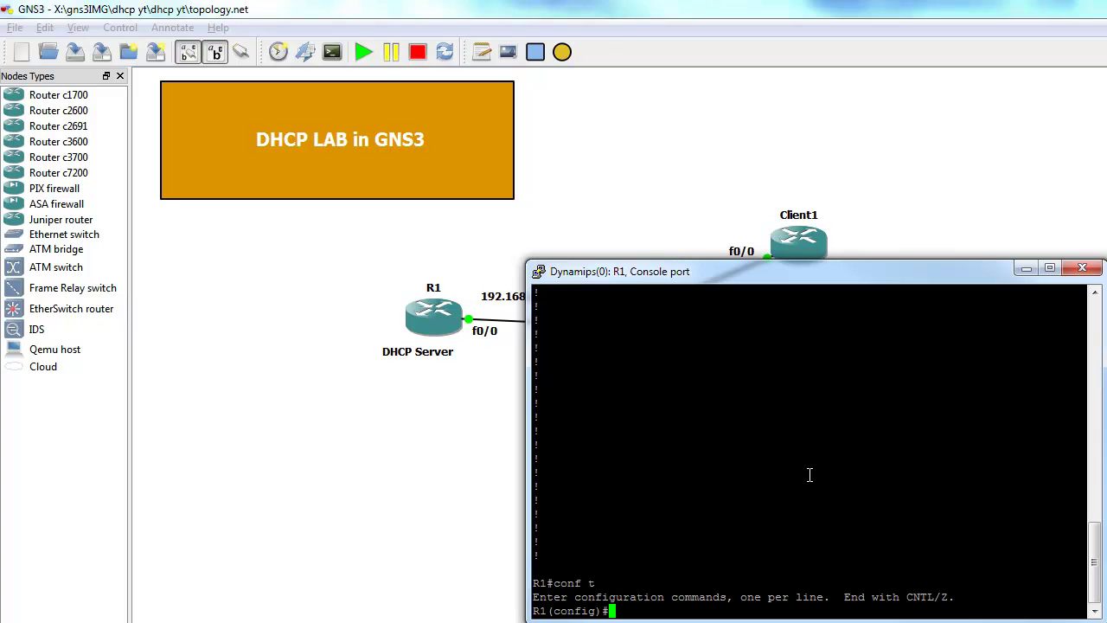
type("ip dh")
key("Tab")
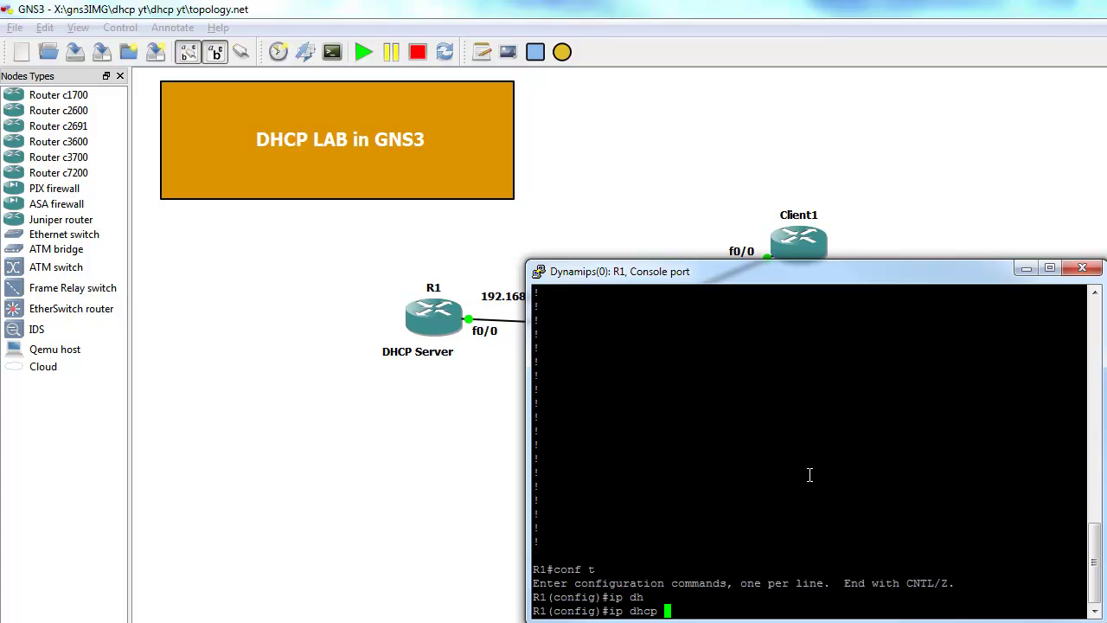
type("?")
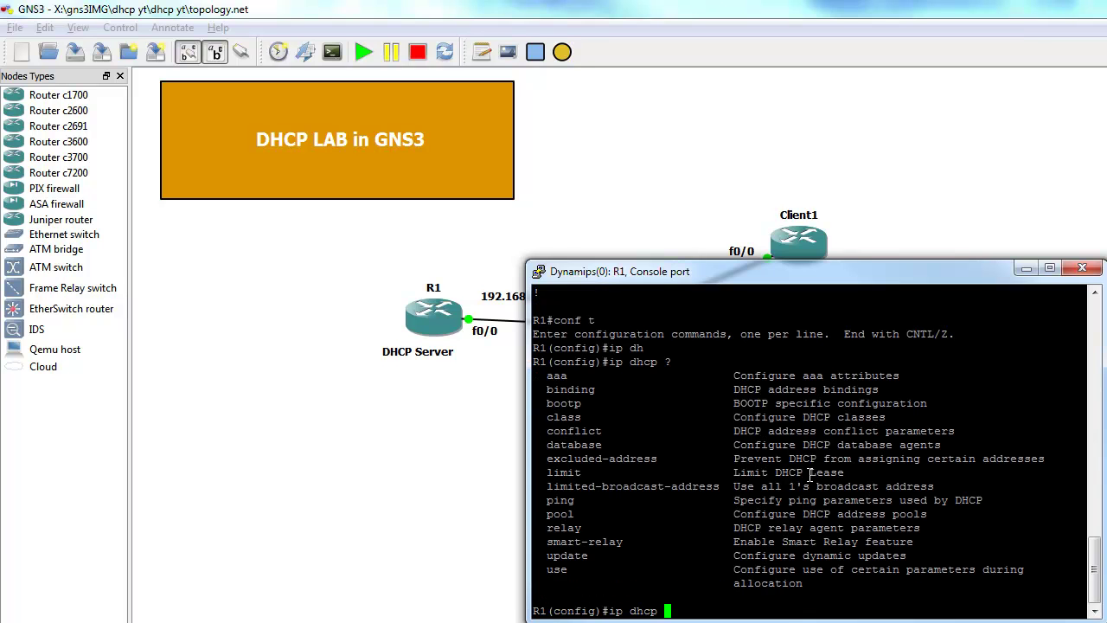
type("e")
key("Tab")
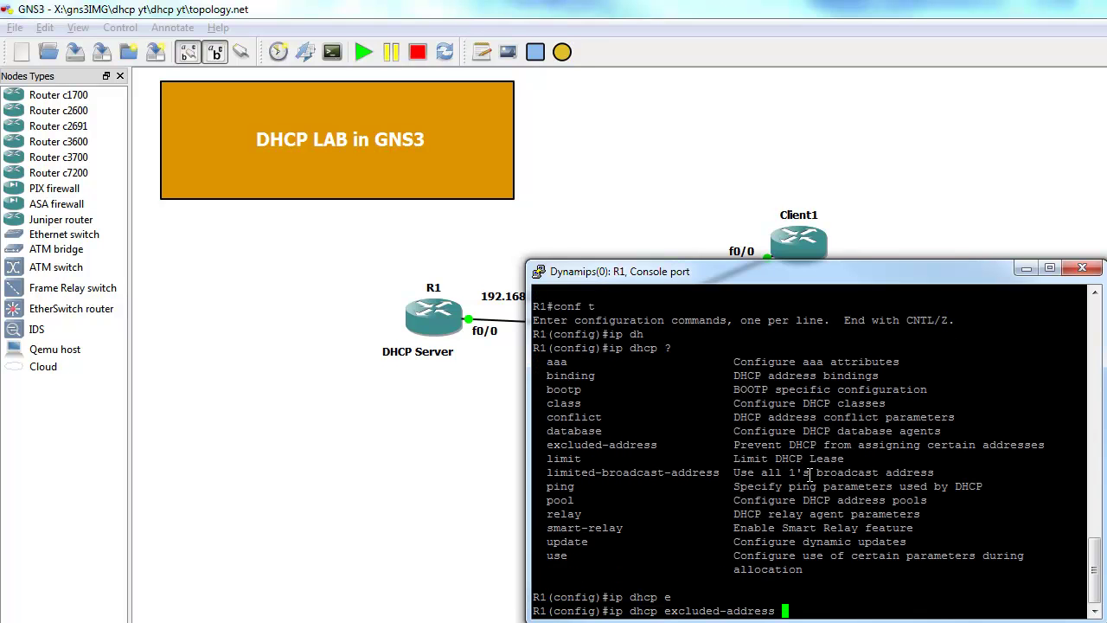
type("?")
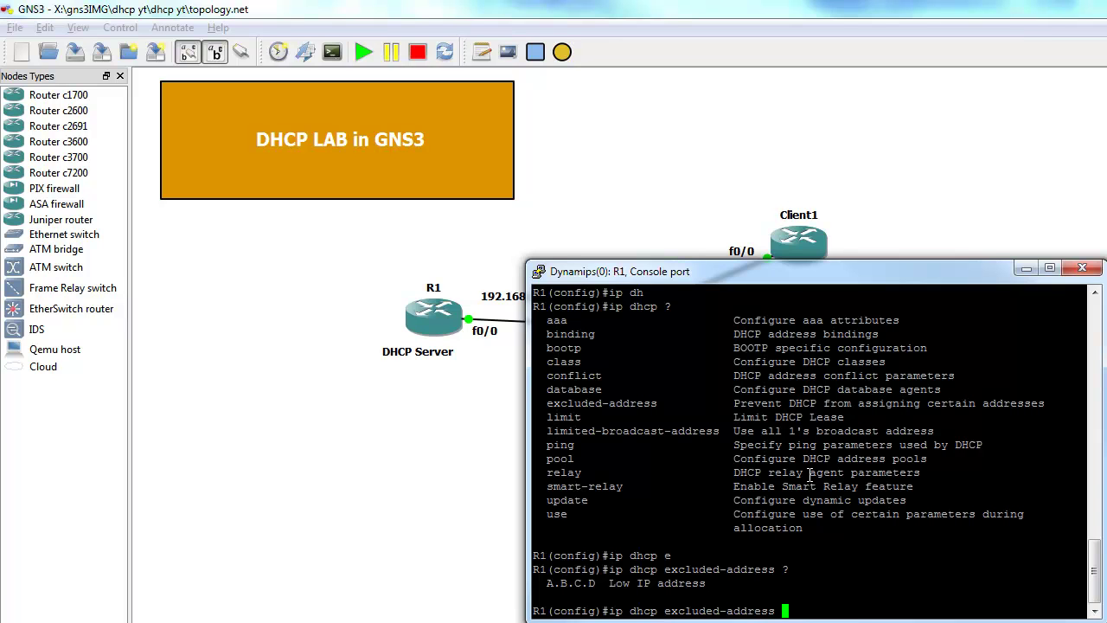
type("192.168.100.1 192.168.100")
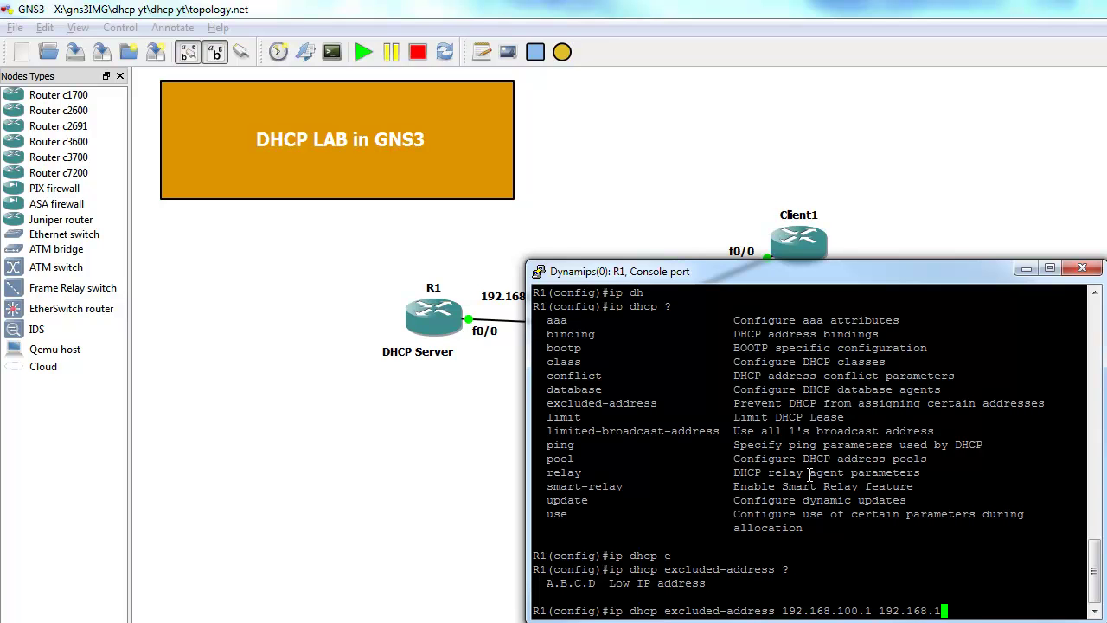
type("19")
key("Return")
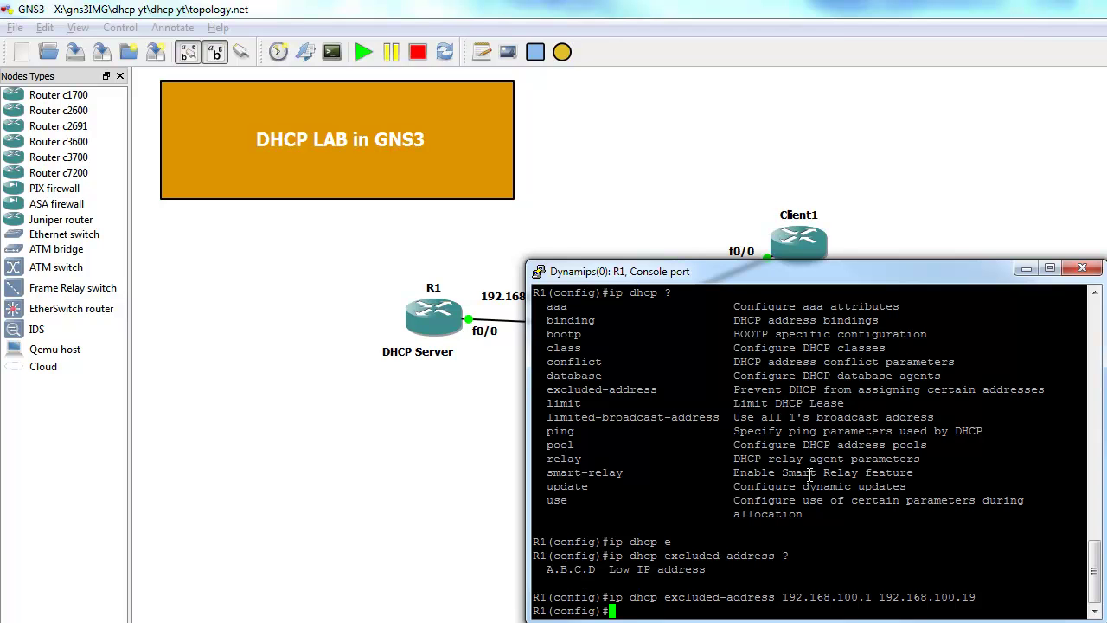
type("int f0/0")
key("Return")
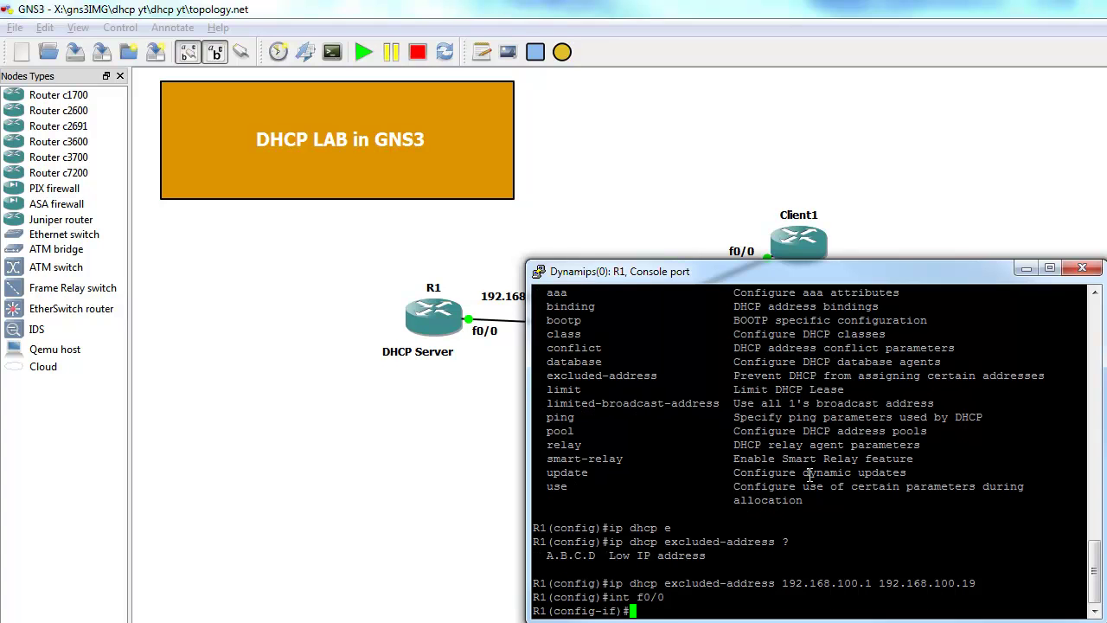
Step: Assign address 192.168.100.1 255.255.255.0 to R1's f0/0
type("ip add")
key("Tab")
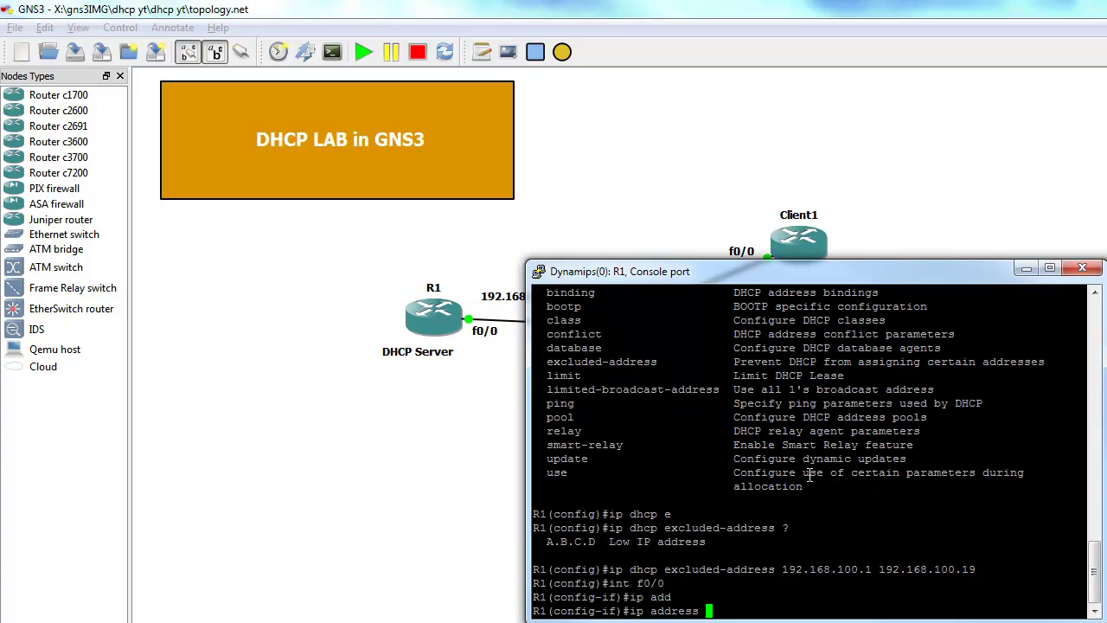
type("192.168.100.1 255.255.2")
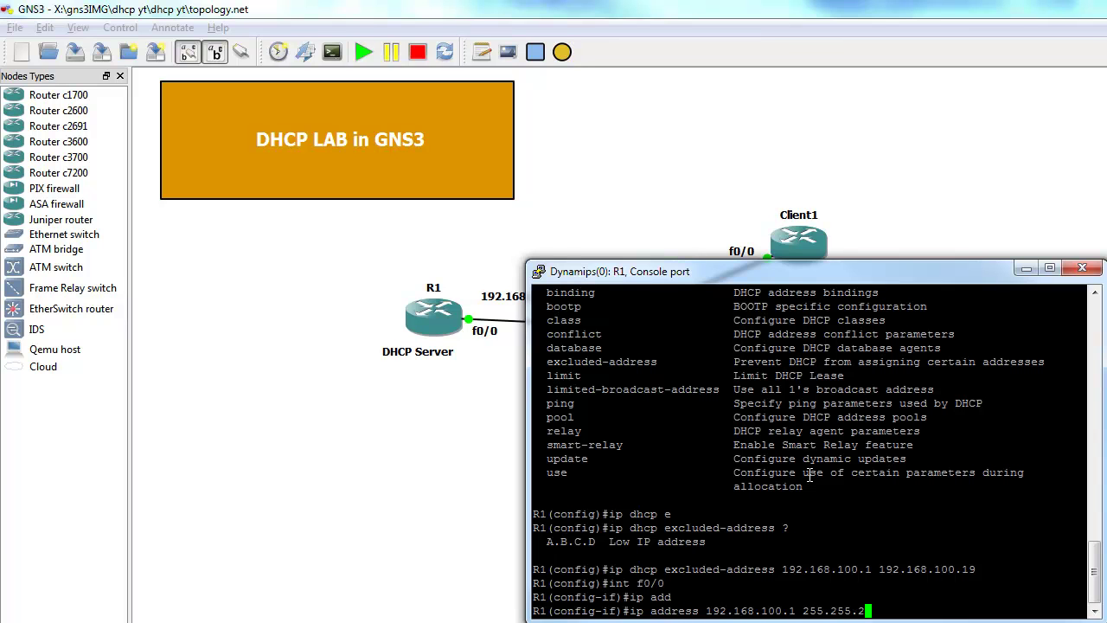
type("55.255.0")
key("Return")
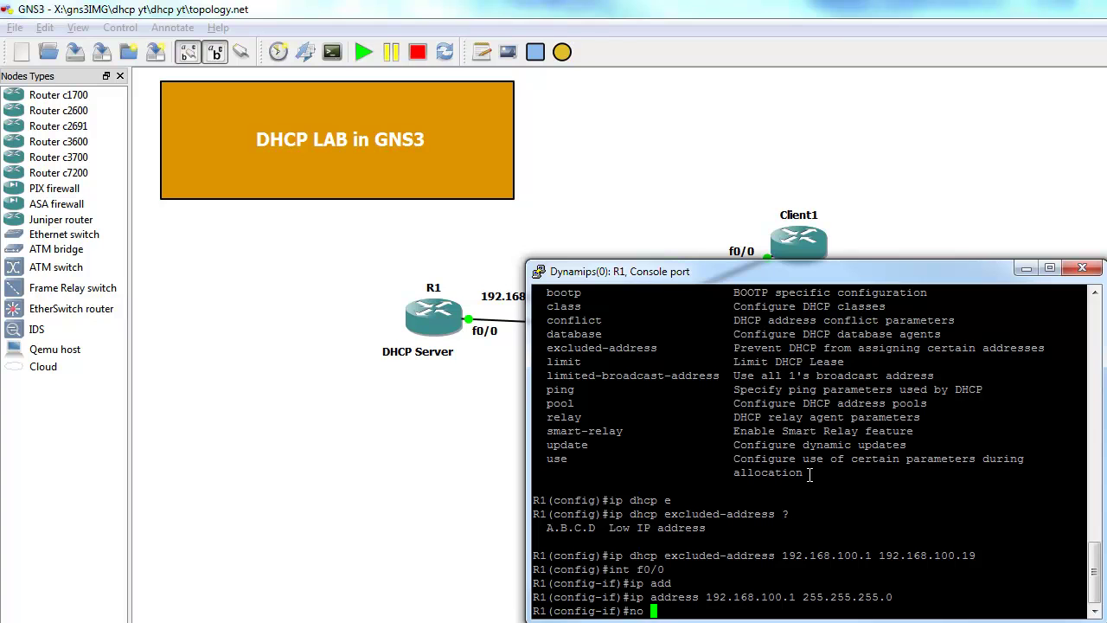
Step: Enable f0/0 with no shutdown and return to the privileged R1# prompt
type("no shu")
key("Return")
key("ctrl+z")
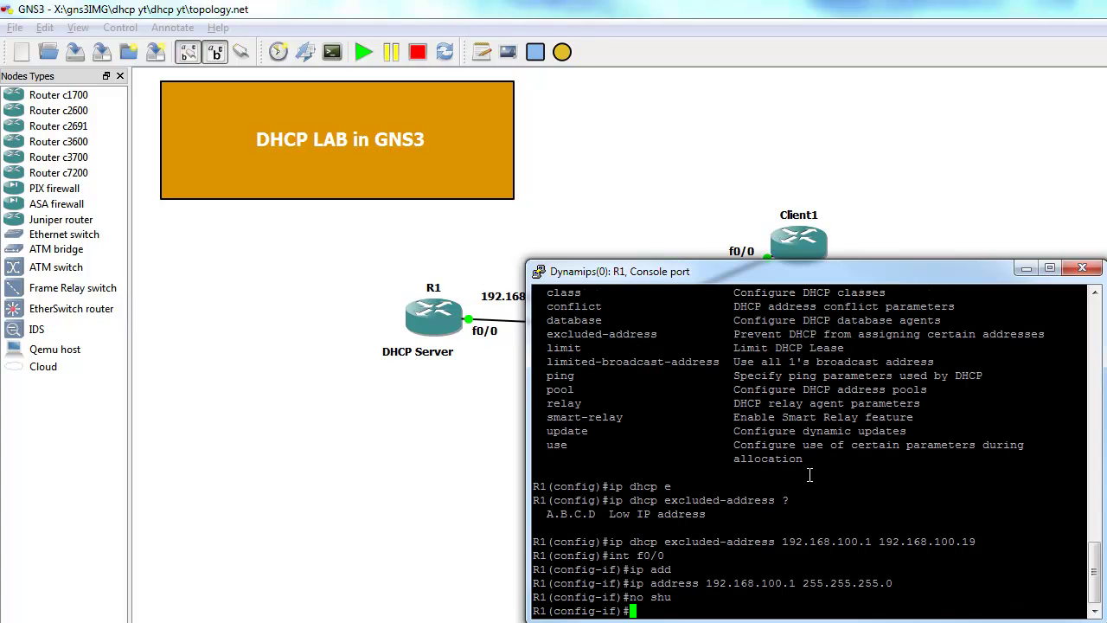
key("Return")
key("Return")
key("Return")
key("Return")
key("Return")
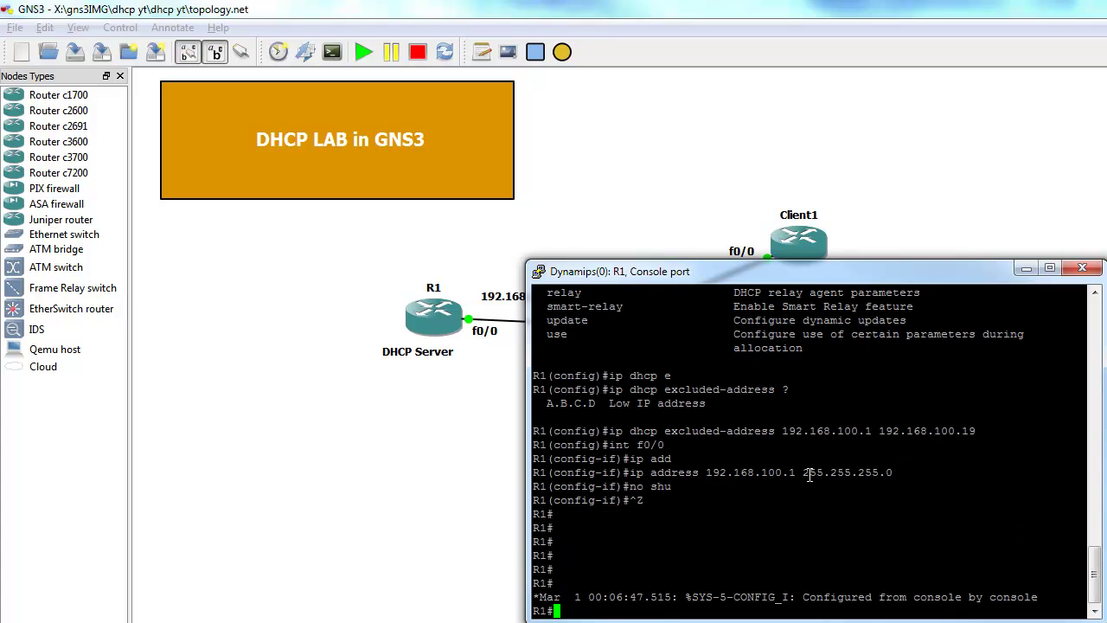
key("Return")
key("Return")
key("Return")
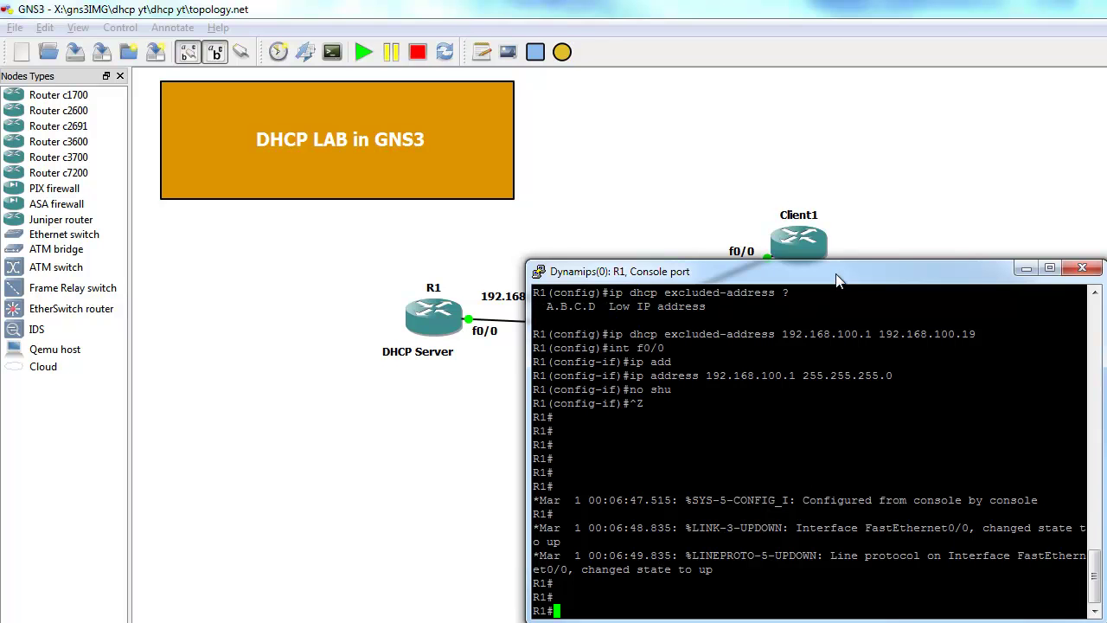
Step: Move R1's console aside and run 'show ip dhcp binding'
left_click_drag(833, 281, 314, 281)
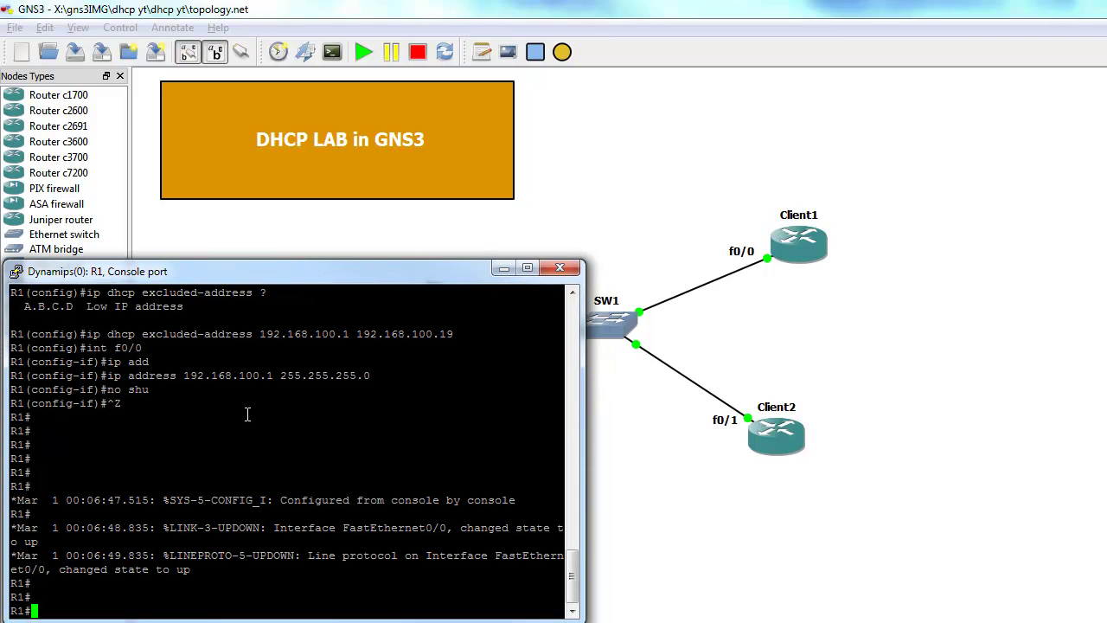
type("sh ip dh")
key("Tab")
type("bi")
key("Tab")
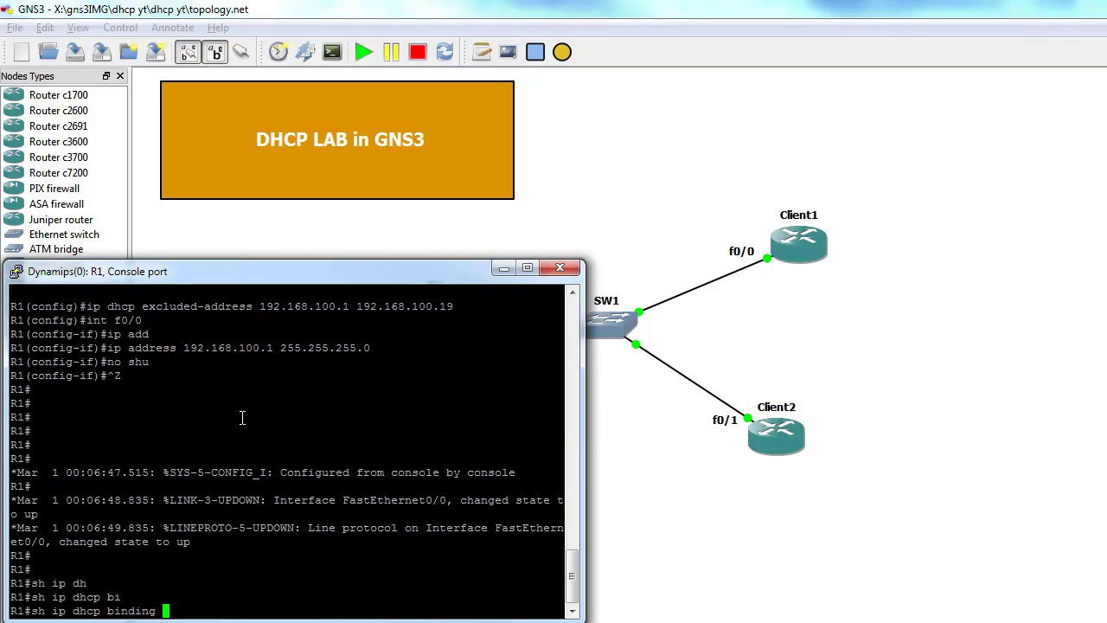
key("Return")
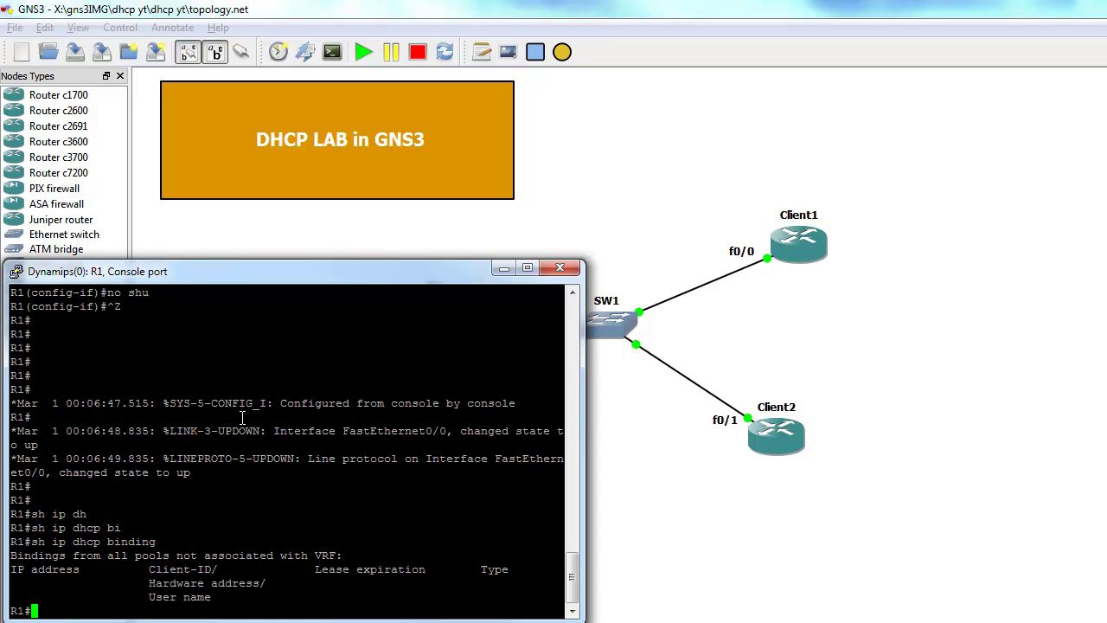
Step: Rerun the DHCP binding lookup repeatedly until the 192.168.100.20 lease appears
key("Return")
key("Up")
key("Return")
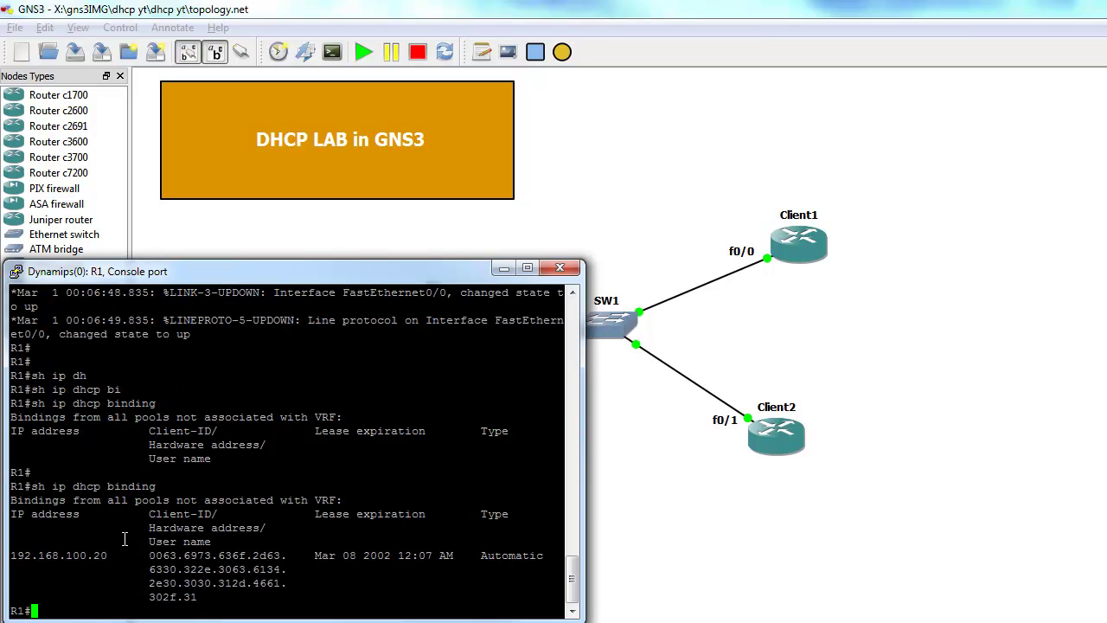
left_click_drag(106, 556, 11, 560)
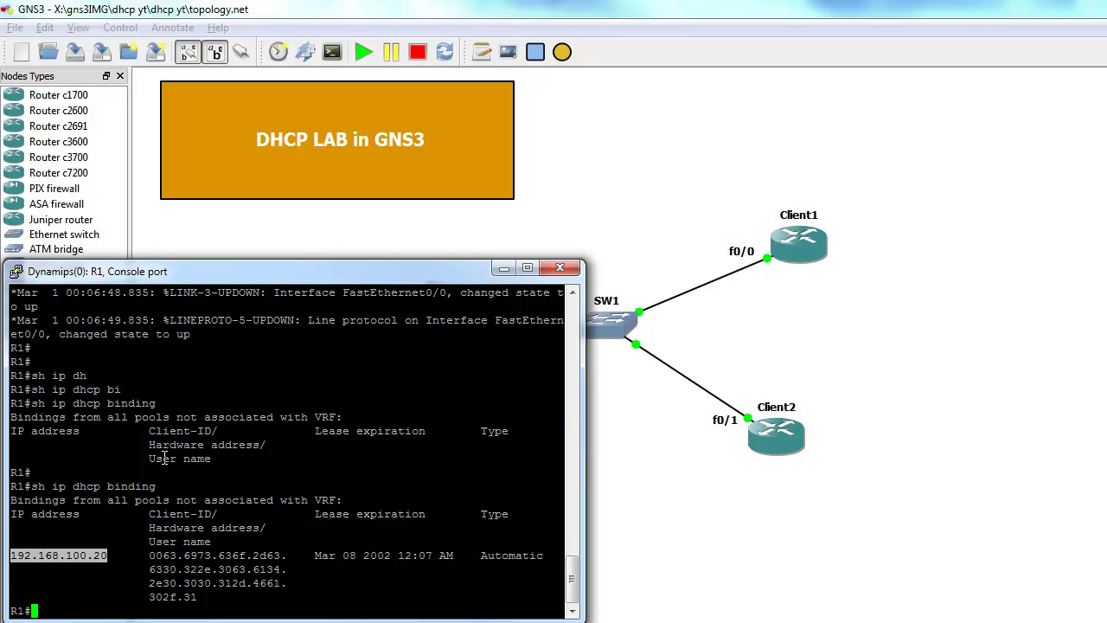
key("Return")
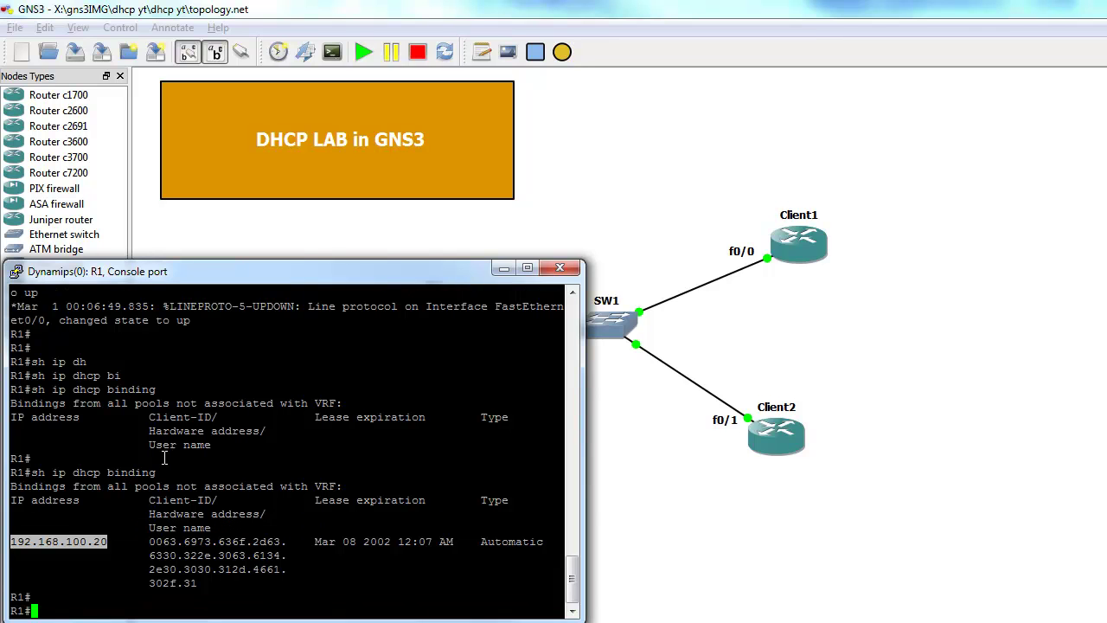
key("Up")
key("Return")
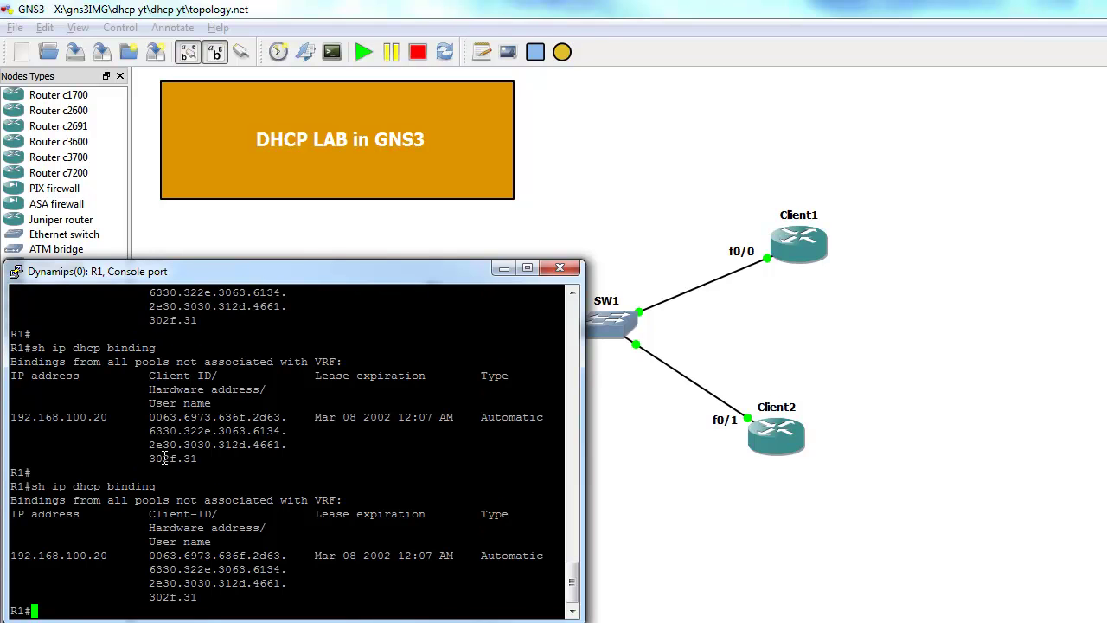
key("Return")
key("Up")
key("Return")
key("Return")
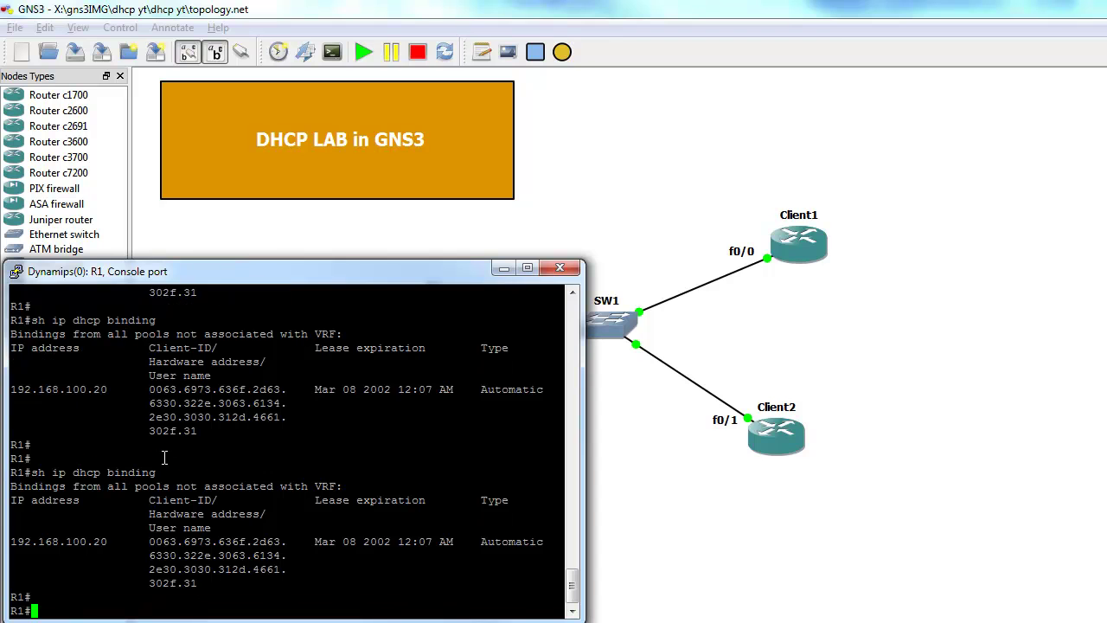
key("Up")
key("Return")
Step: List R1's CDP neighbours, showing Client2
type("s")
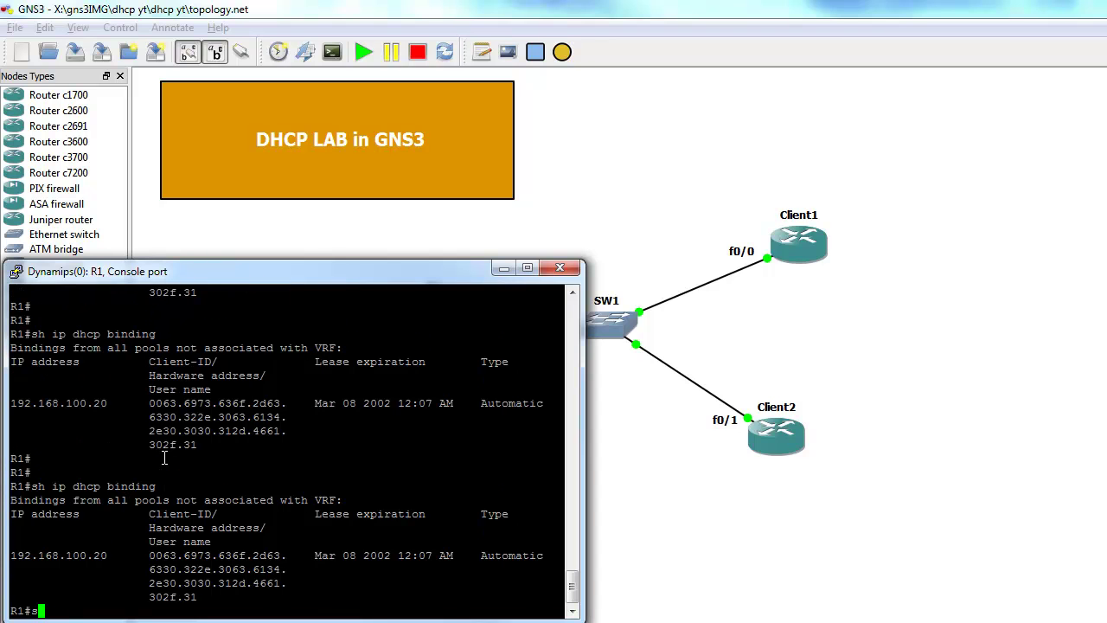
type("h cdp nei")
key("Tab")
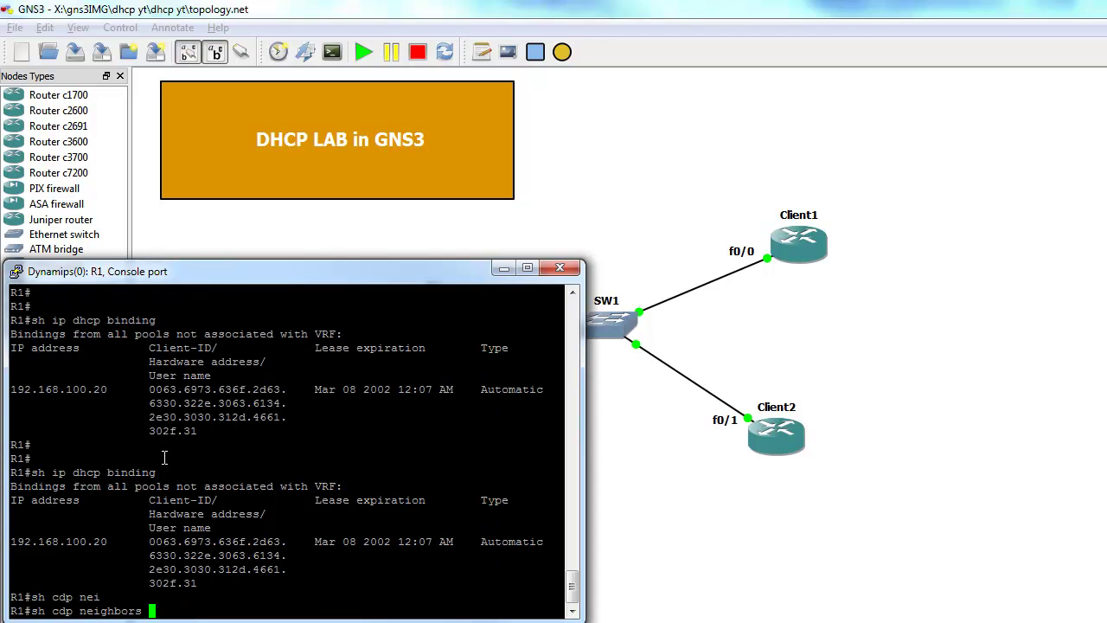
key("Return")
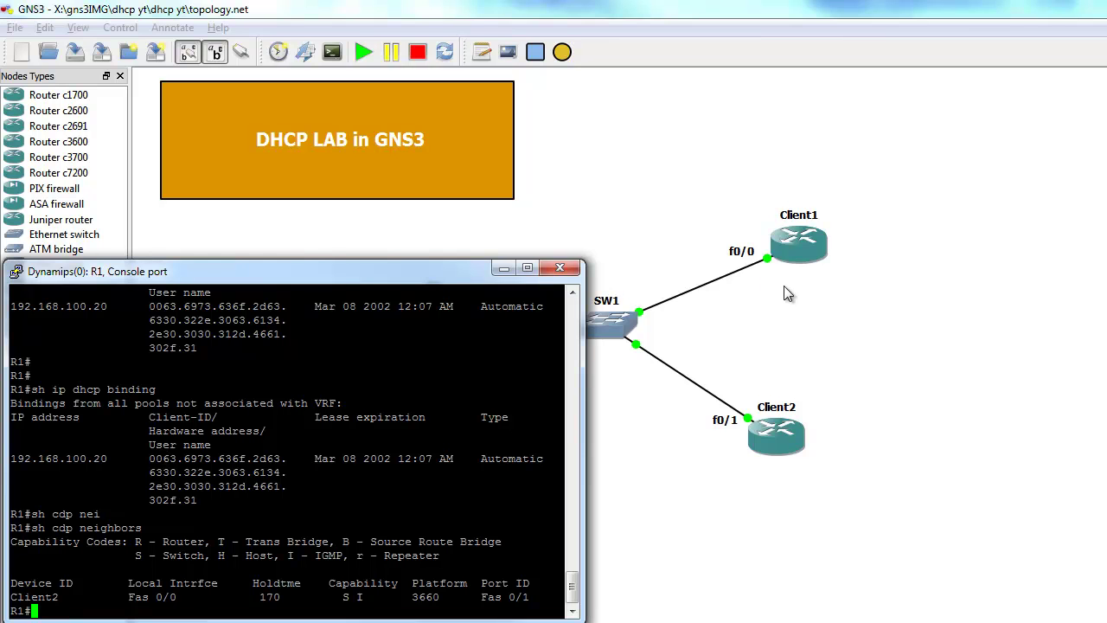
Step: Open a console session on Client1 from its context menu
left_click(510, 267)
right_click(804, 240)
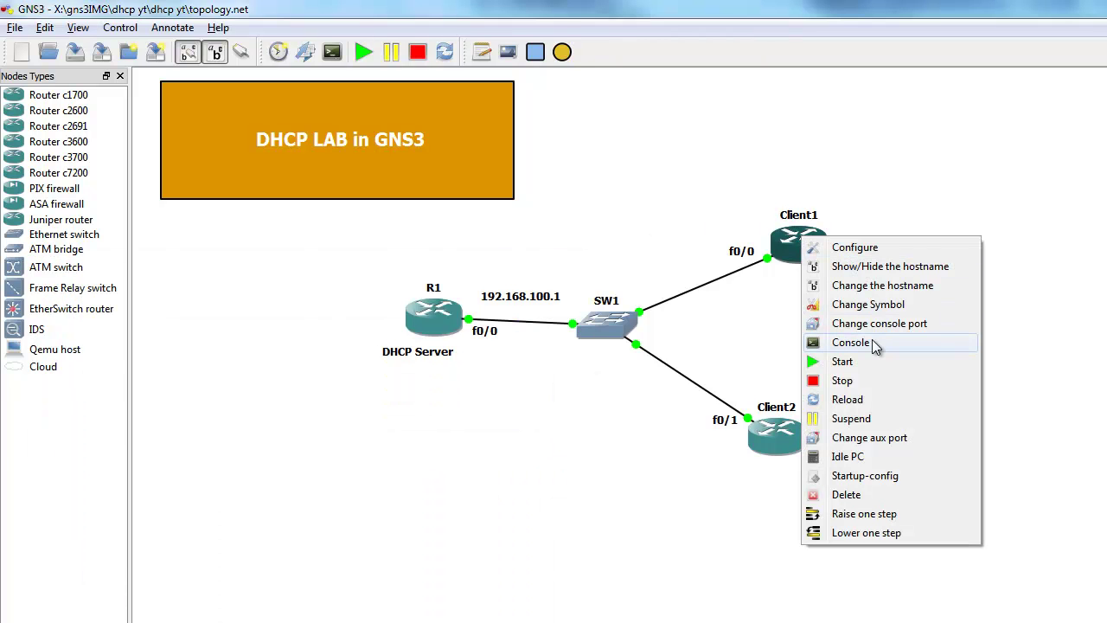
left_click(864, 342)
left_click_drag(412, 65, 889, 279)
Step: Confirm Client1's f0/0 has DHCP address 192.168.100.21, then close its console
key("Return")
key("Return")
key("Return")
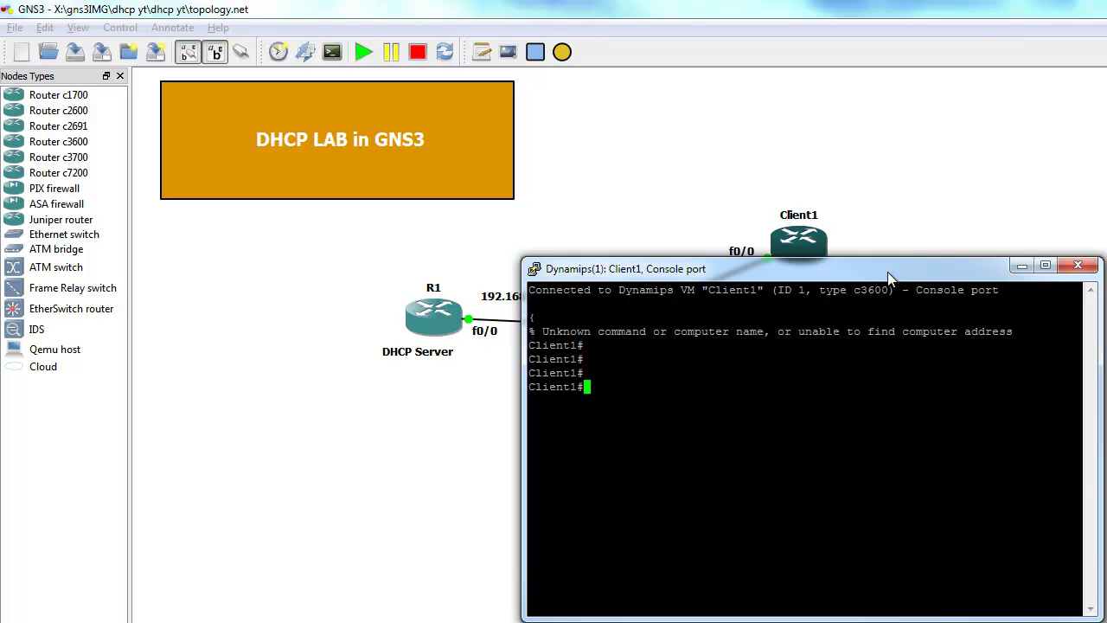
type("sh ip int brie")
key("Return")
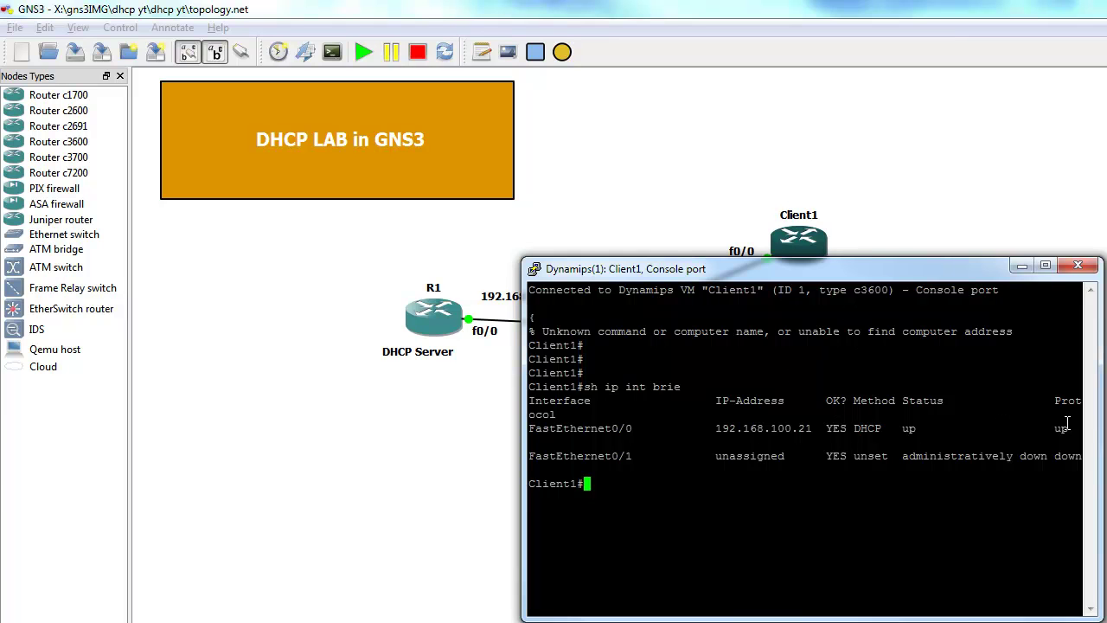
left_click_drag(813, 429, 722, 430)
left_click(1086, 268)
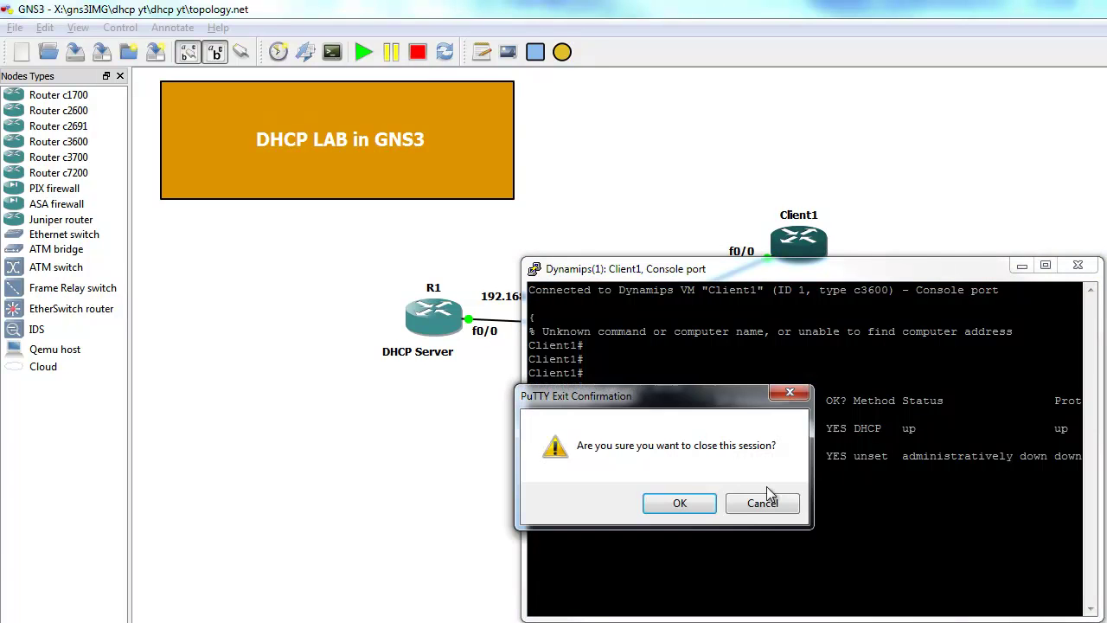
Step: Reopen R1's console and rerun CDP neighbours and DHCP bindings, showing leases .20 and .21
left_click(697, 502)
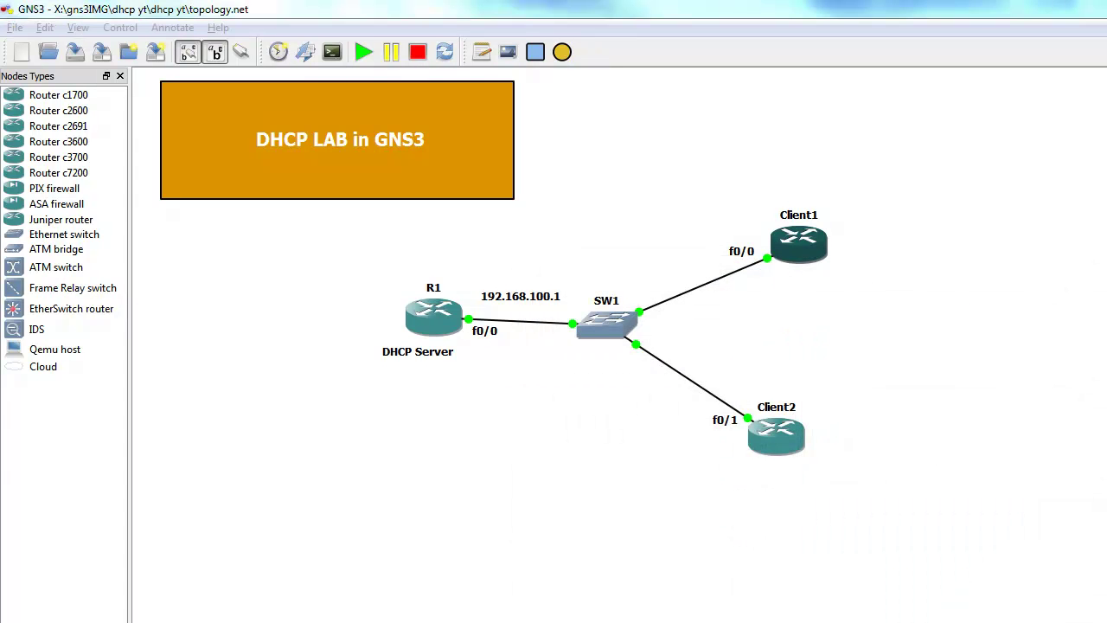
double_click(433, 317)
key("Up")
key("Return")
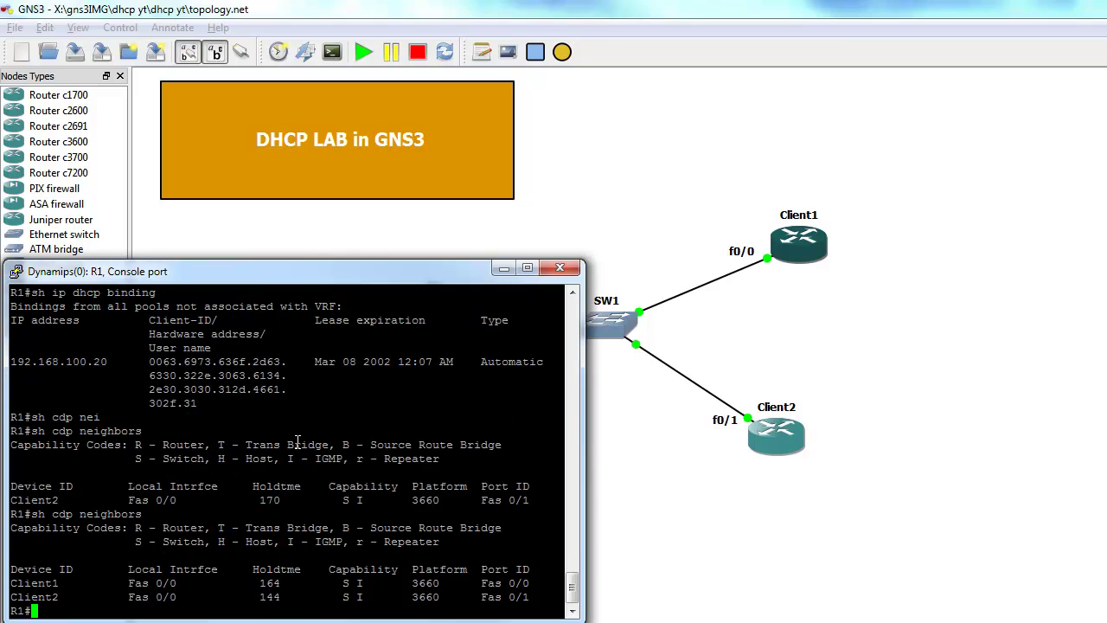
key("Return")
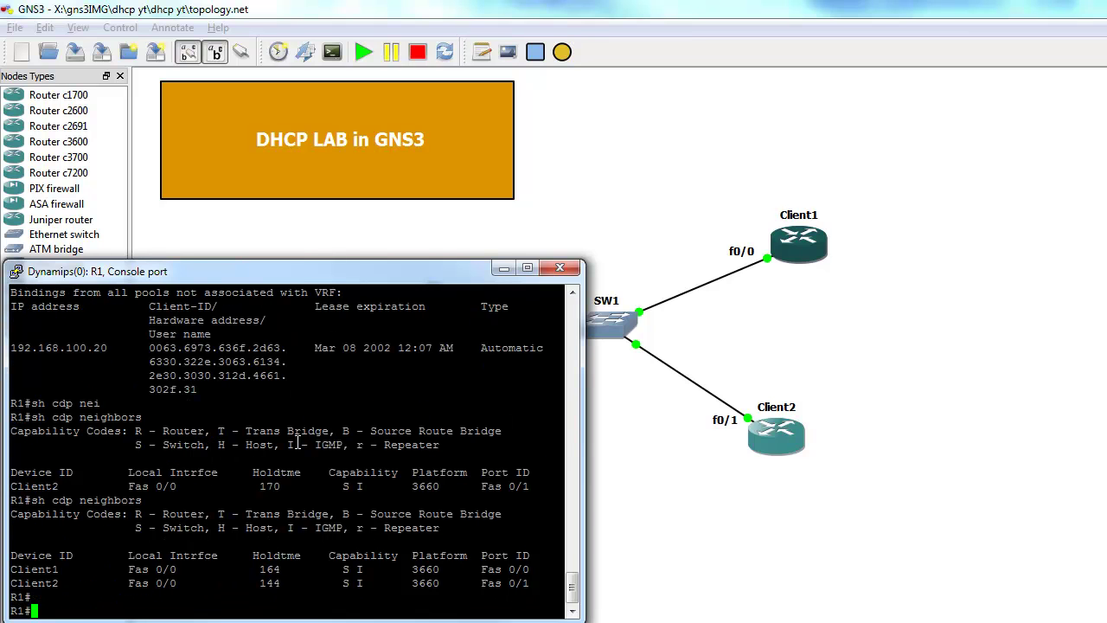
key("Up")
key("Up")
key("Up")
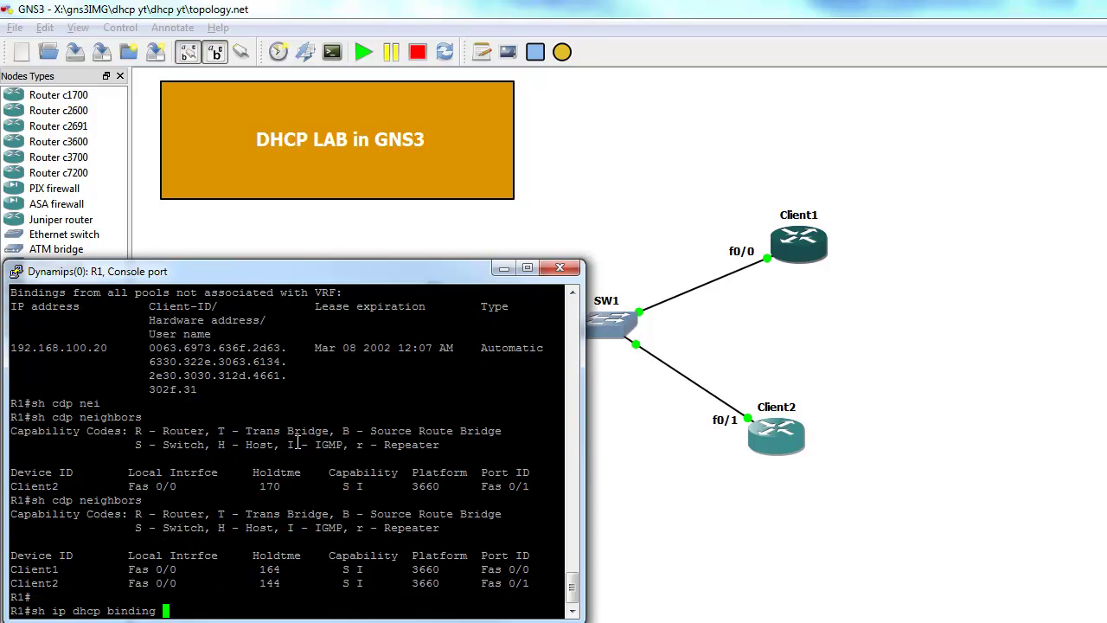
key("Return")
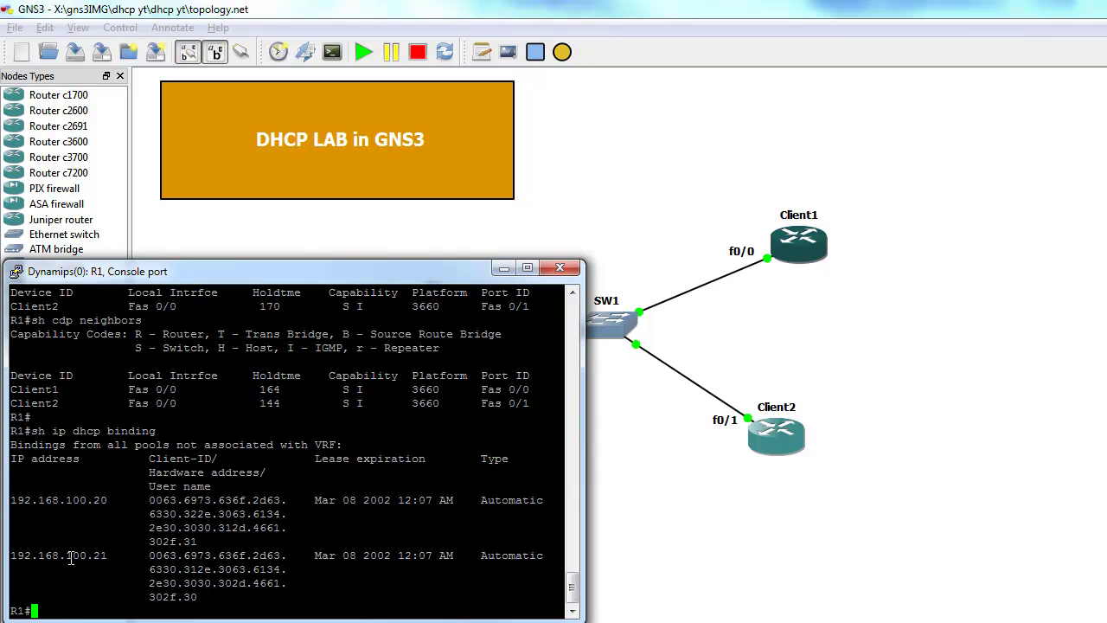
left_click_drag(113, 556, 13, 557)
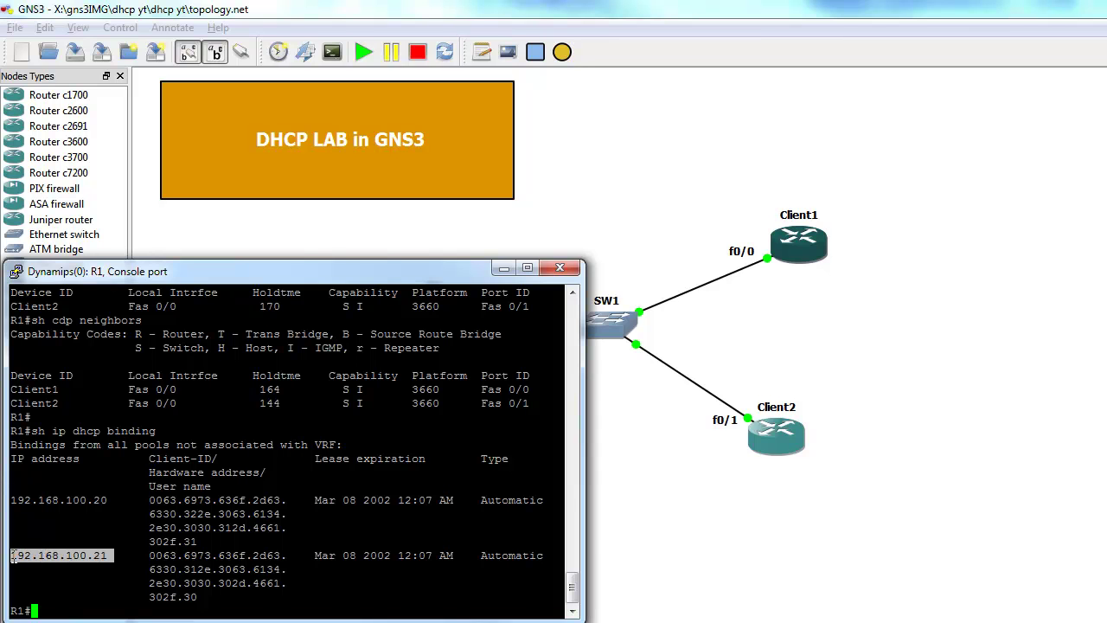
left_click_drag(113, 500, 13, 500)
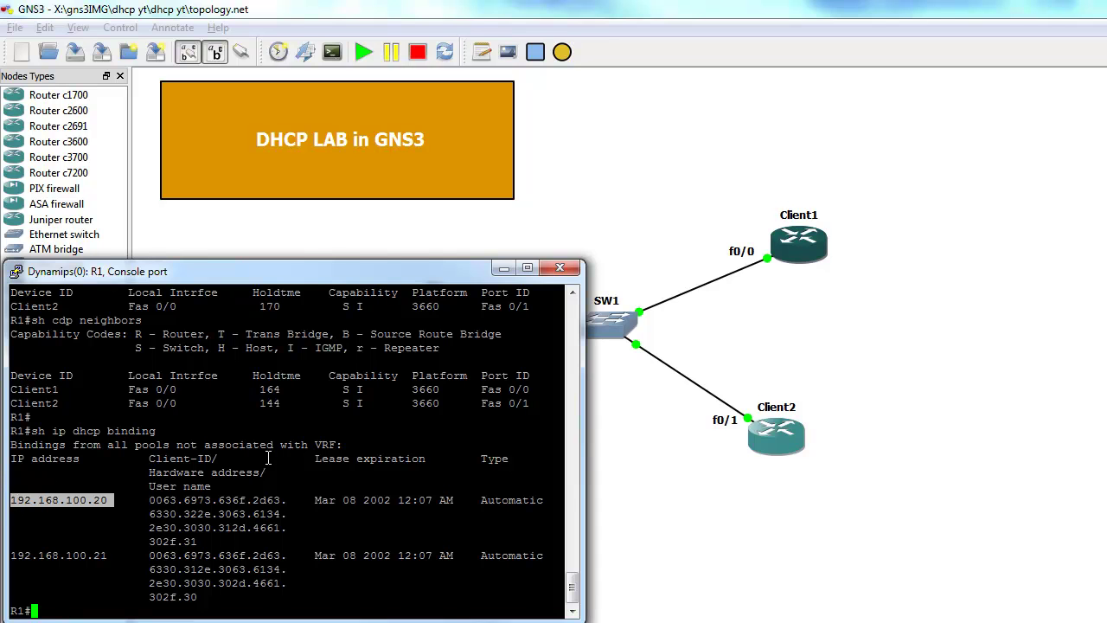
Step: Ping the clients at 192.168.100.20 and 192.168.100.21 from R1
type("ping 192.168.100.20")
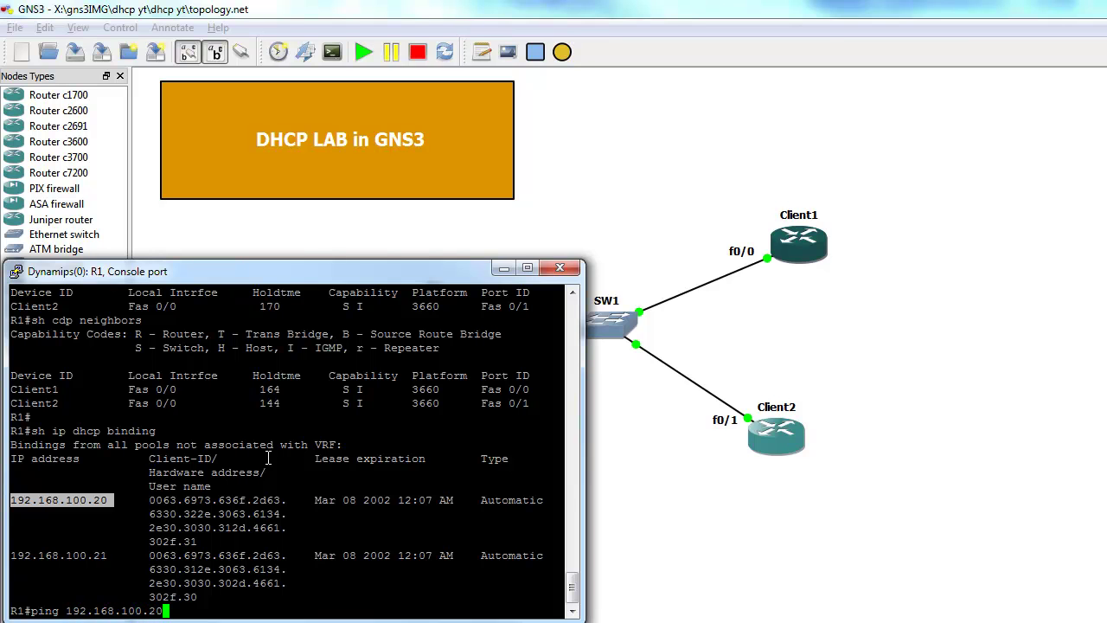
key("Return")
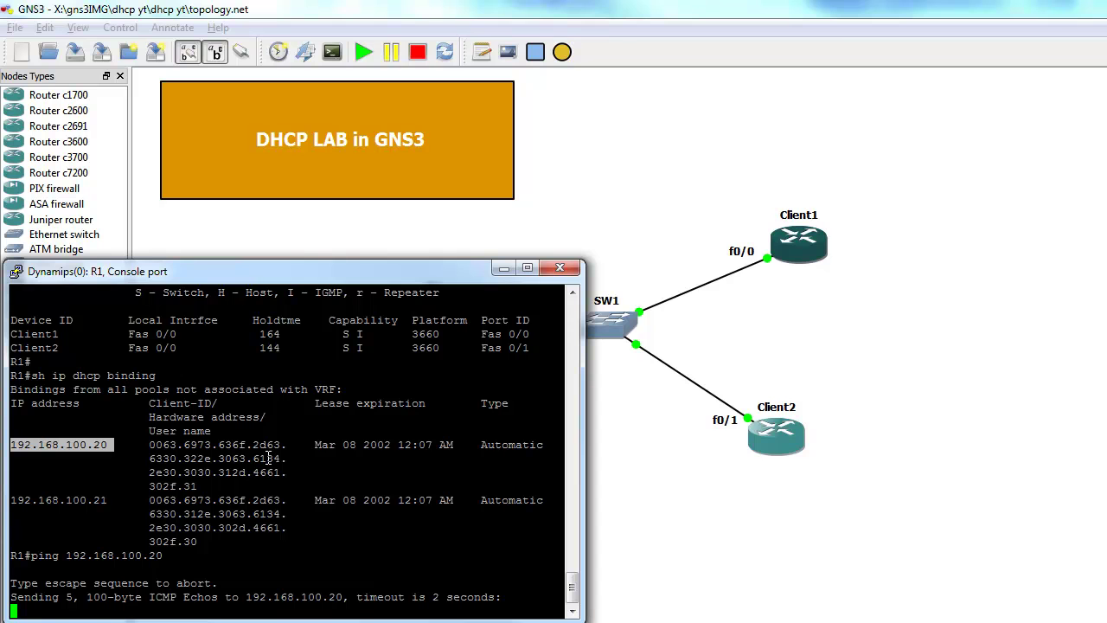
key("Up")
type("1")
key("Return")
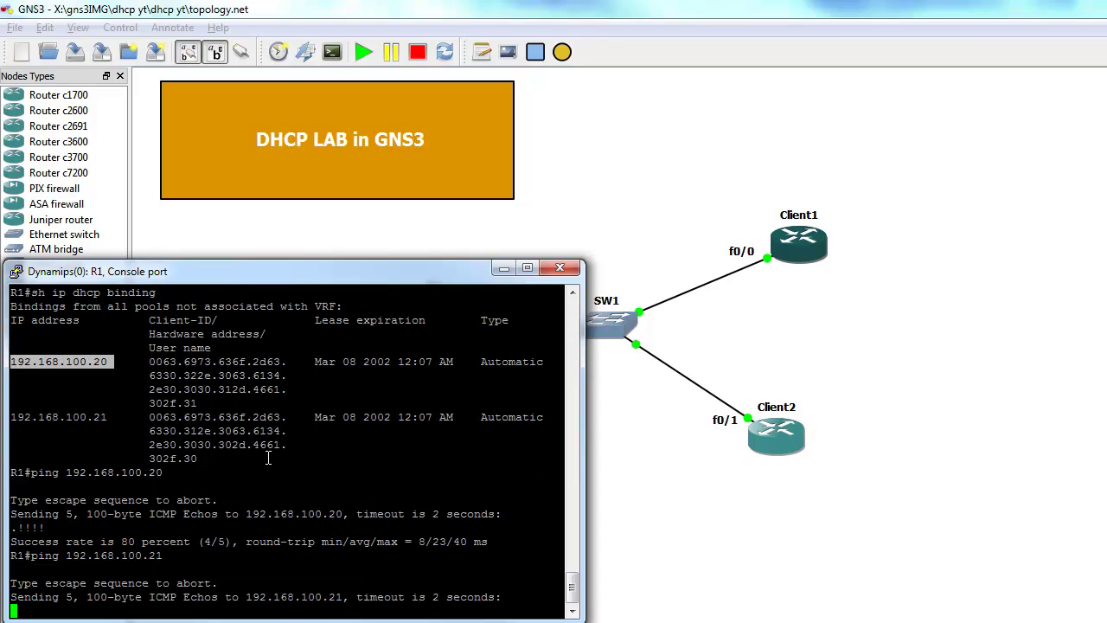